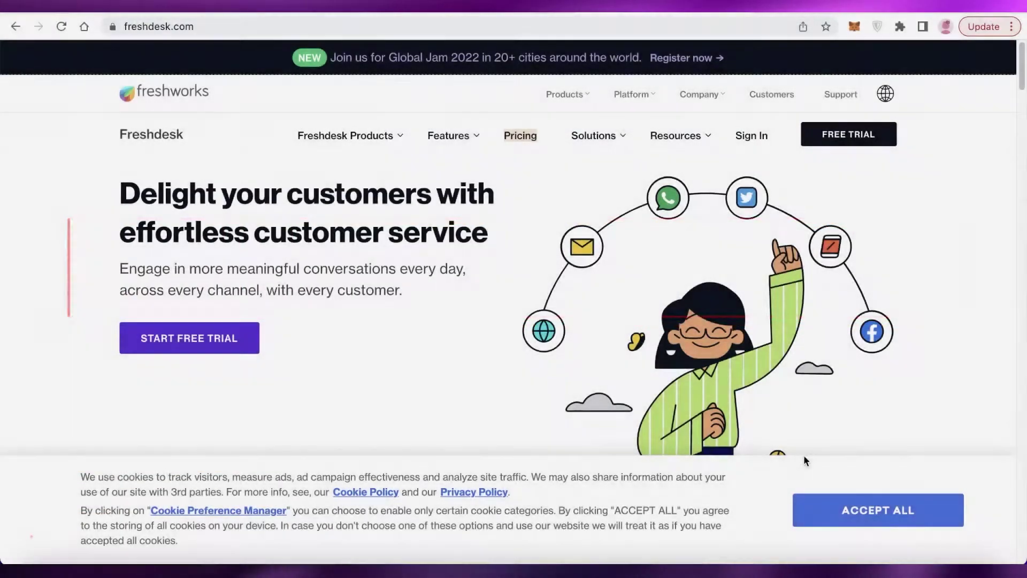
Scroll through the freshdesk.com homepage's customer-service product overview.
scroll(483, 333, down, 3)
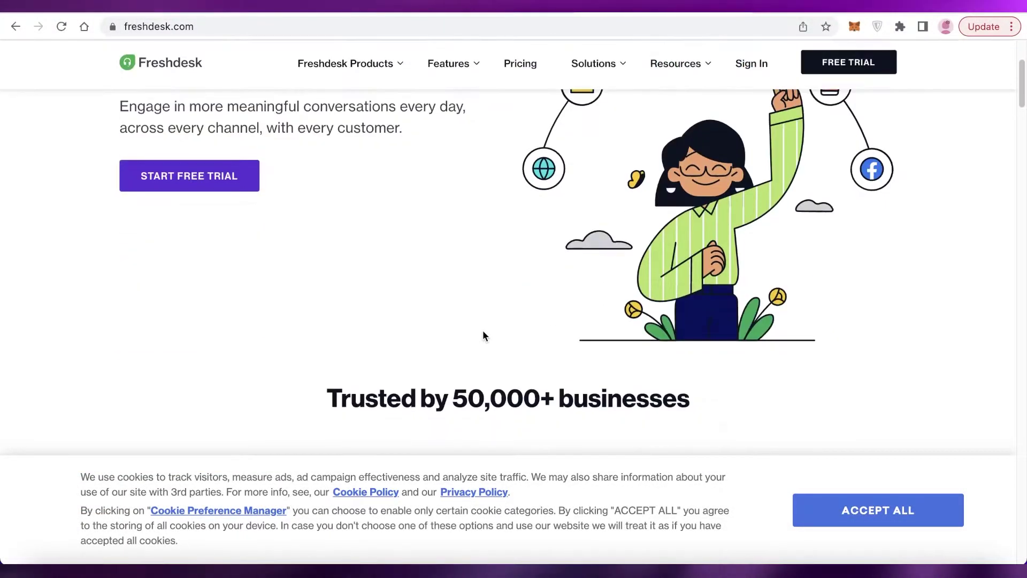
scroll(483, 335, up, 5)
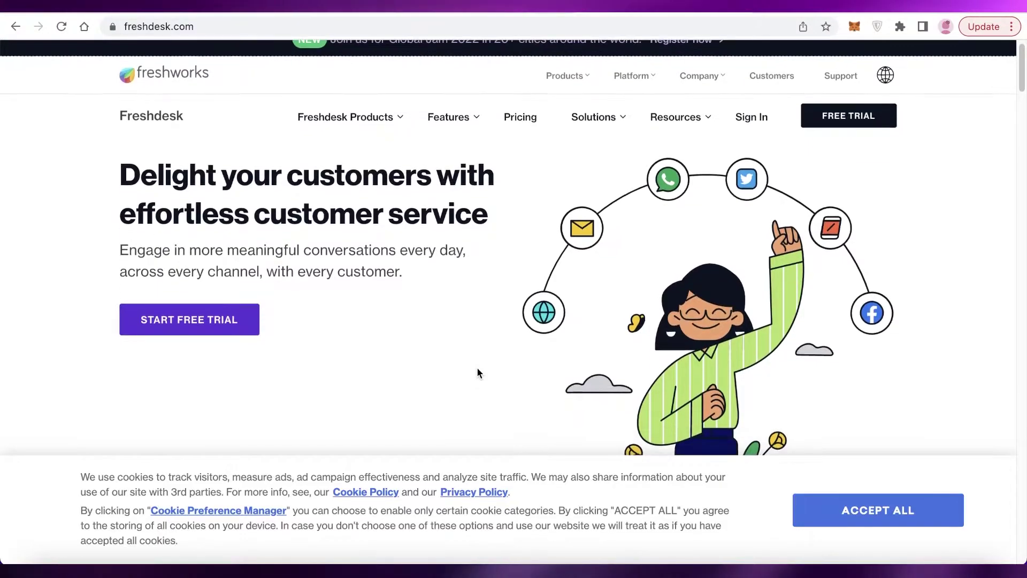
scroll(477, 366, down, 4)
scroll(476, 367, down, 4)
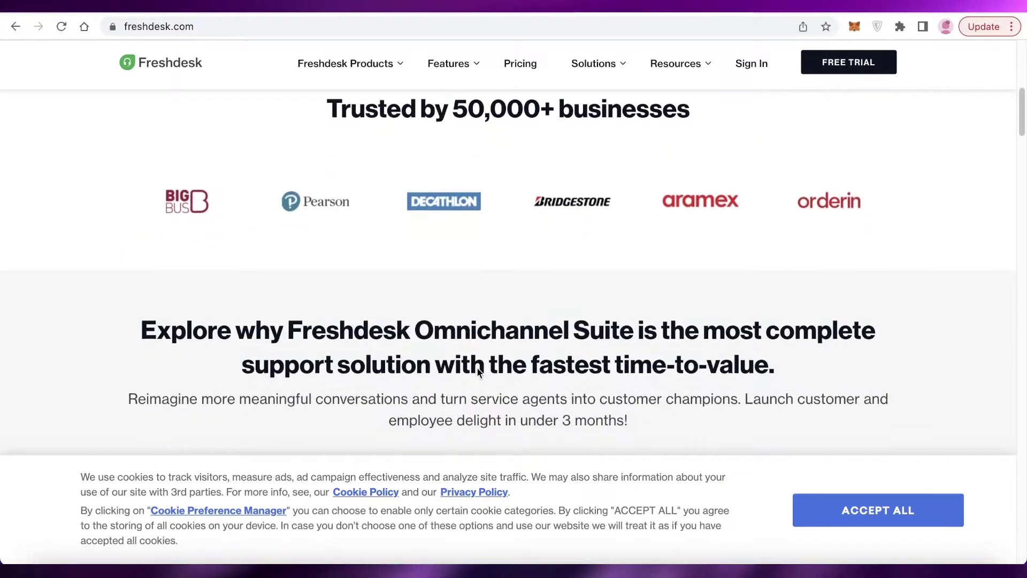
scroll(473, 384, down, 10)
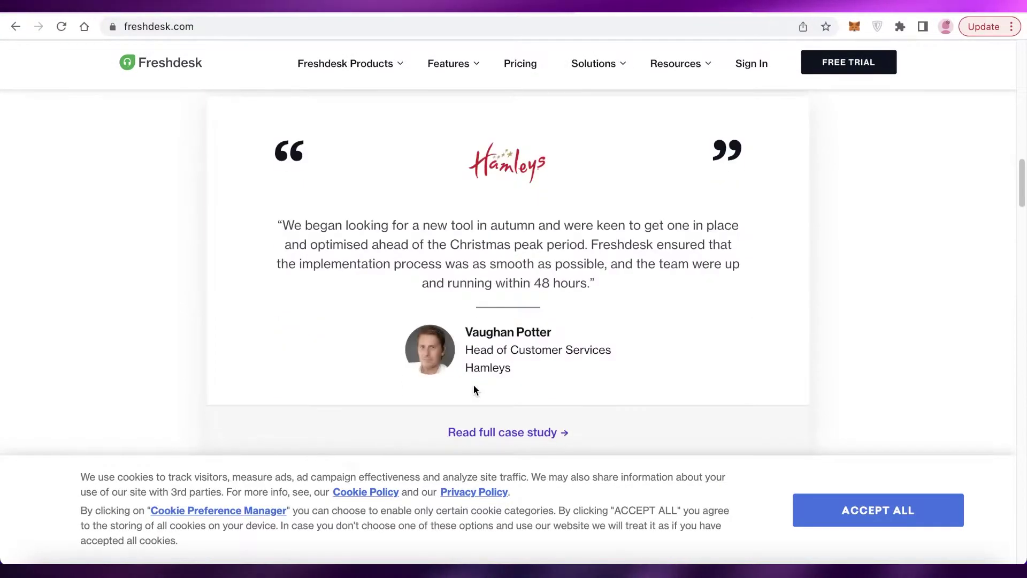
scroll(473, 384, up, 10)
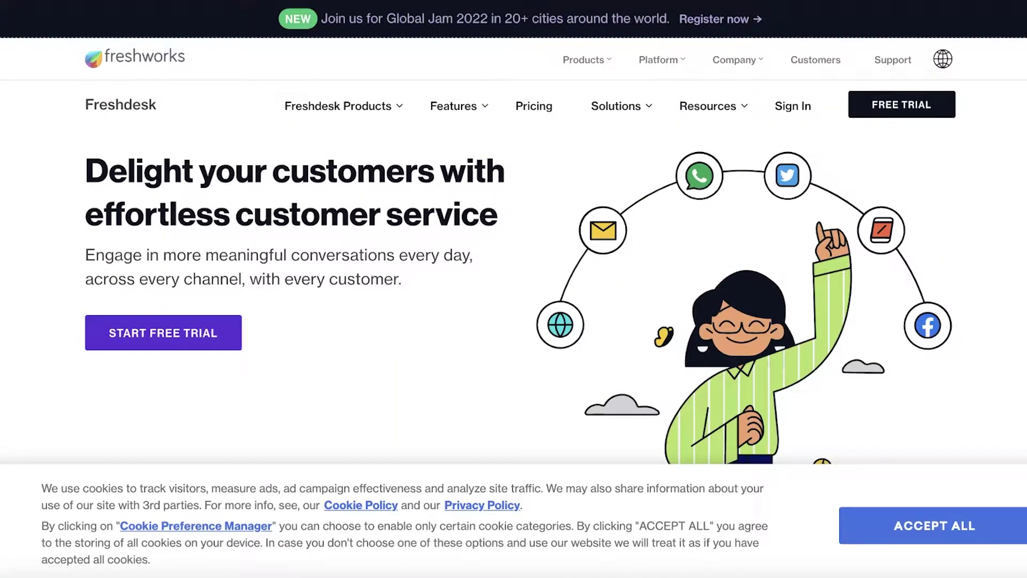
scroll(514, 256, down, 2)
scroll(514, 257, up, 2)
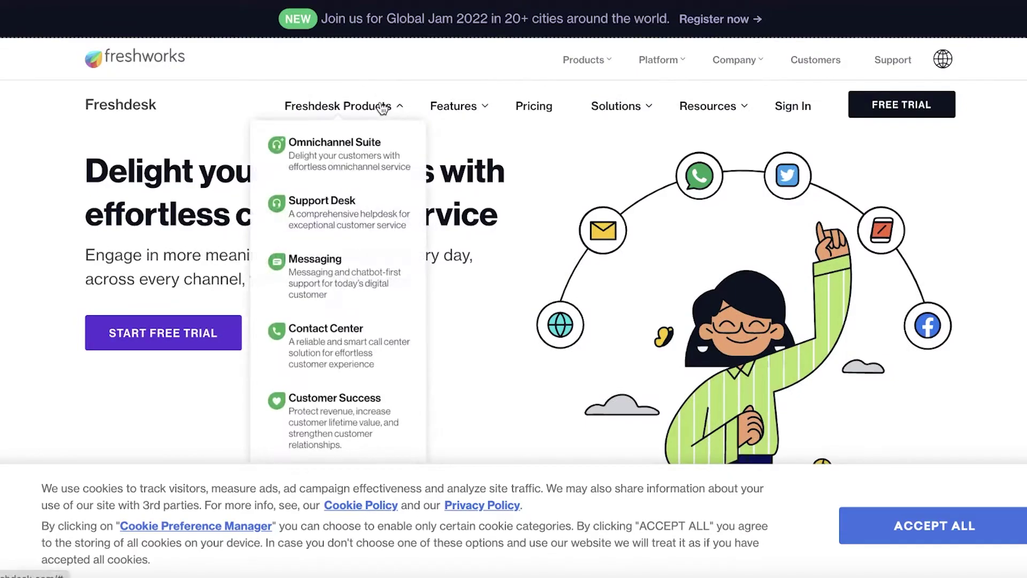
Look over the Freshdesk Products menu and browse further down the homepage.
mouse_move(613, 68)
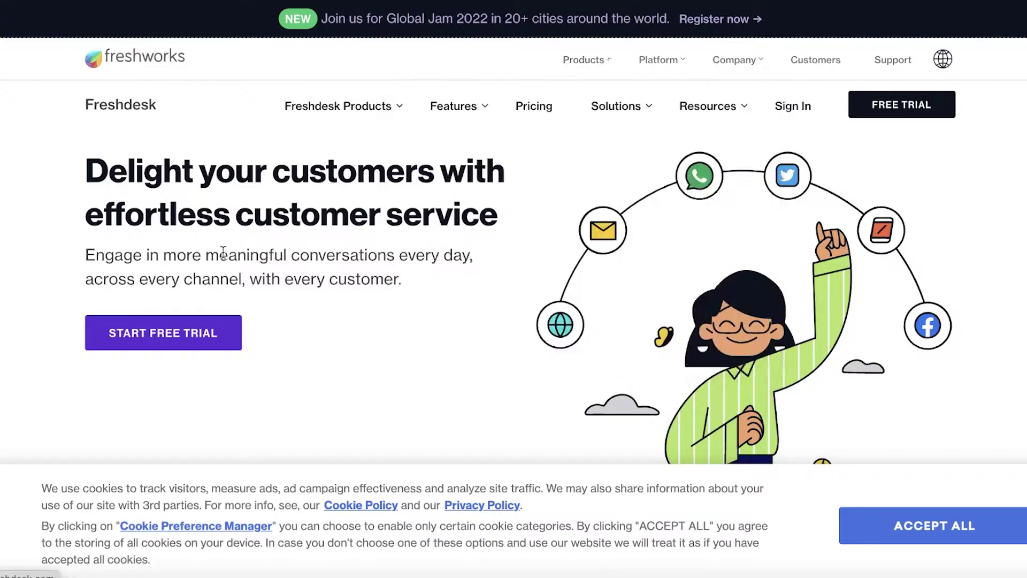
mouse_move(394, 115)
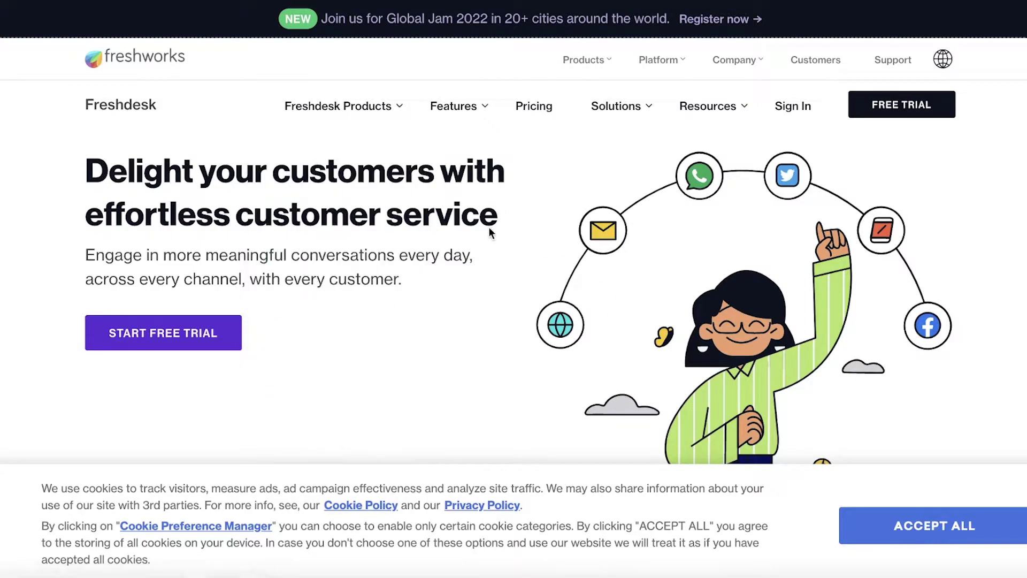
scroll(362, 120, down, 1)
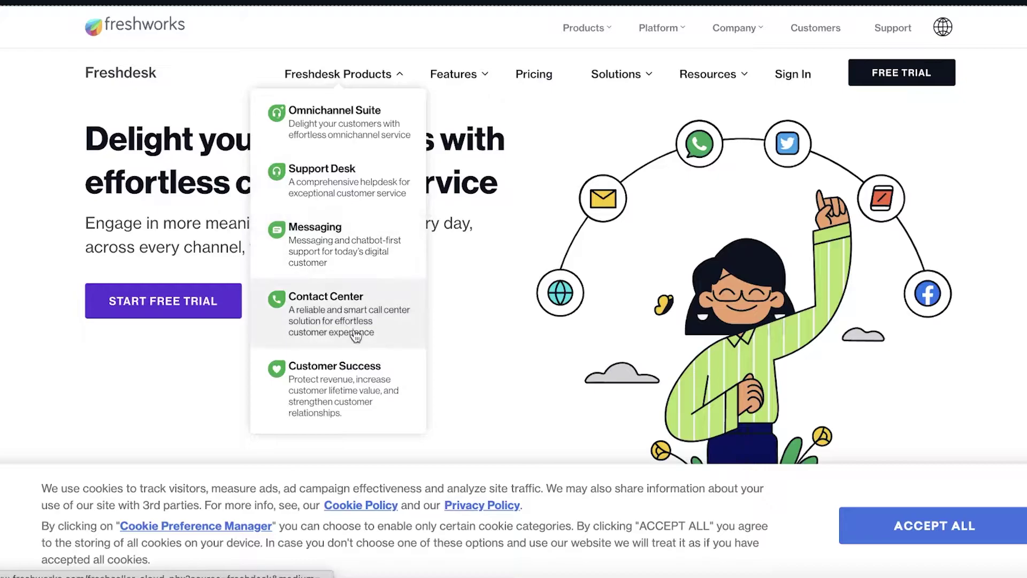
scroll(328, 402, down, 5)
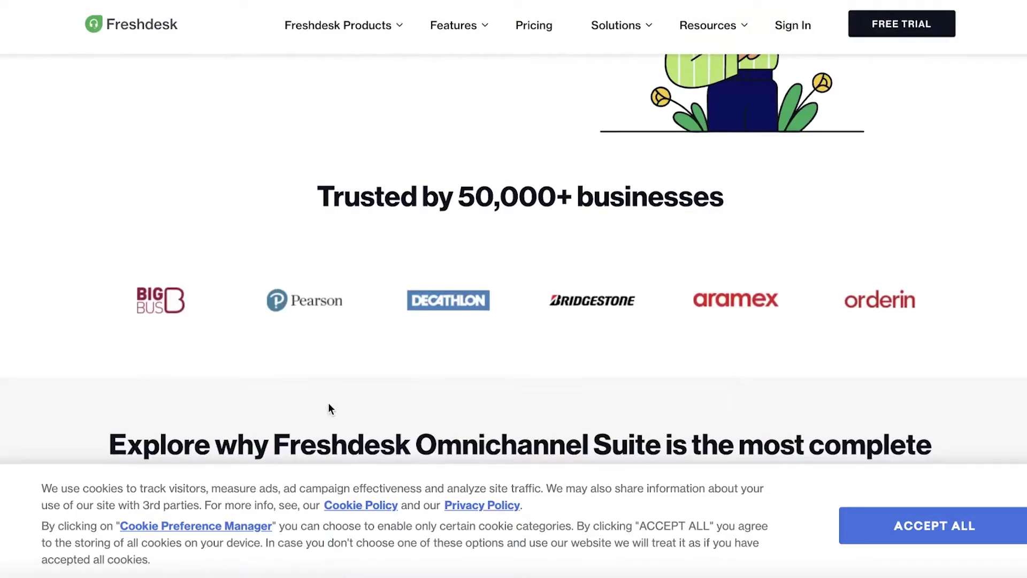
scroll(328, 402, down, 5)
scroll(513, 288, down, 3)
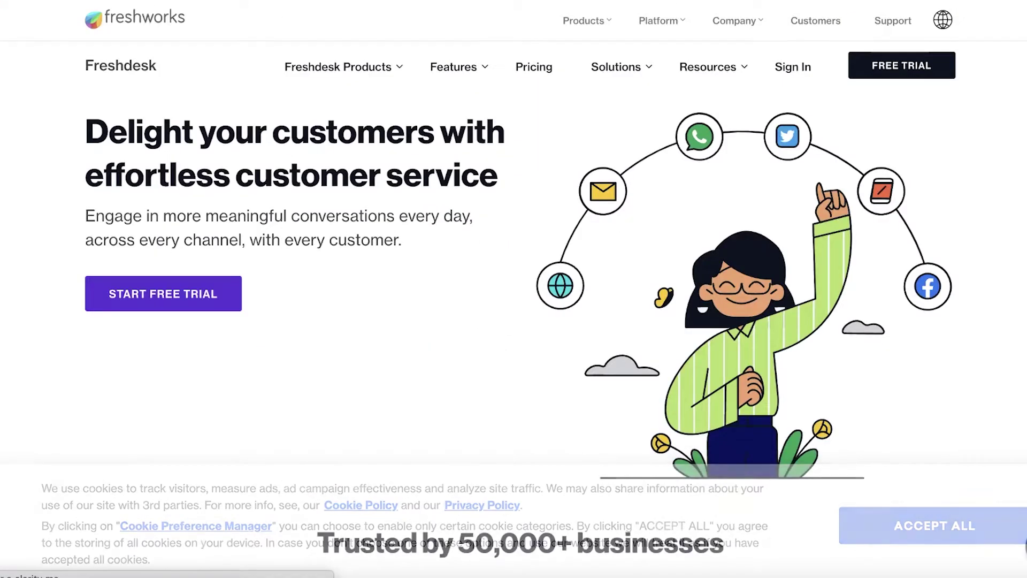
scroll(513, 289, down, 10)
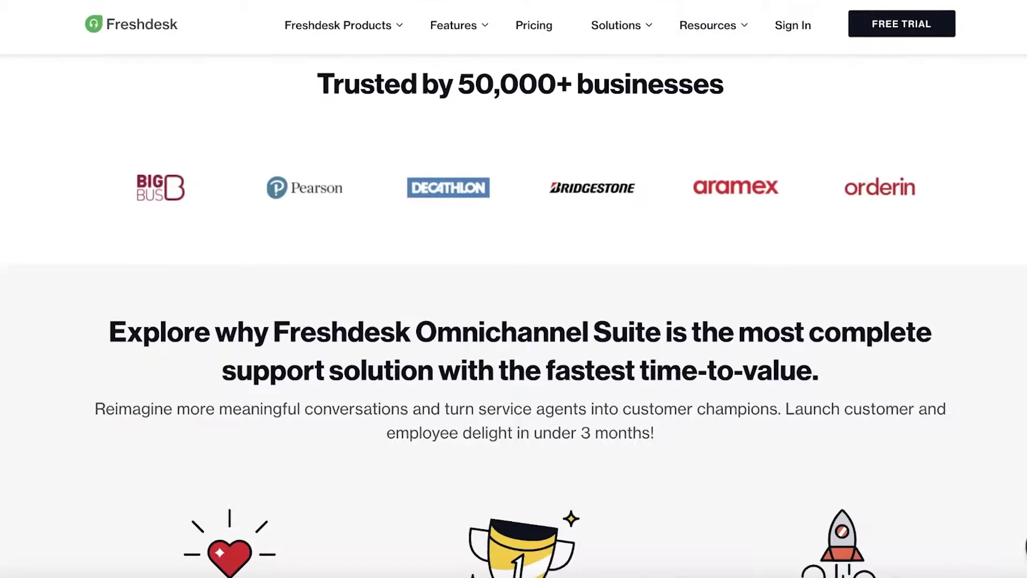
scroll(513, 289, up, 10)
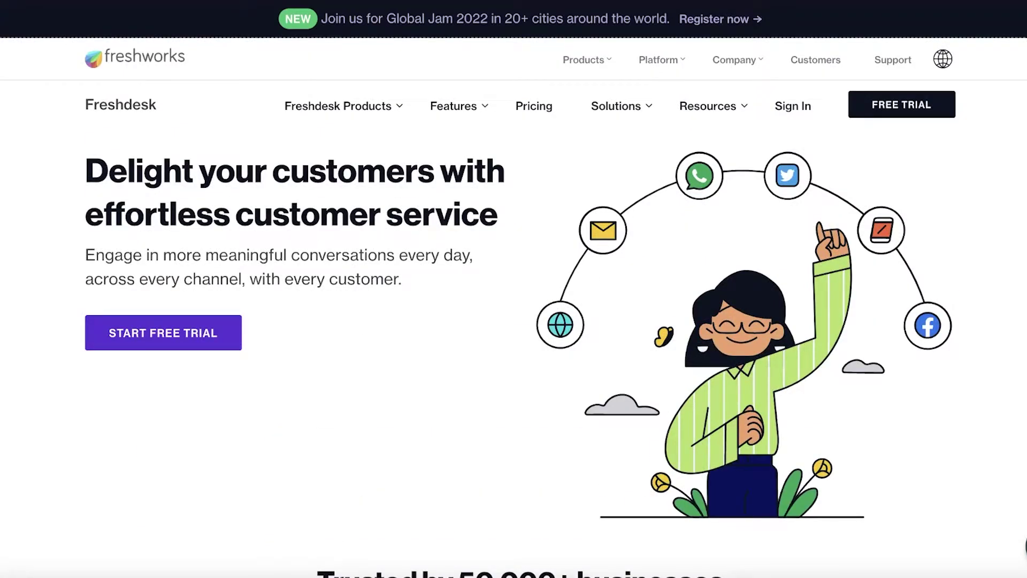
Start the free trial and sign up with a chosen Google account.
click(889, 109)
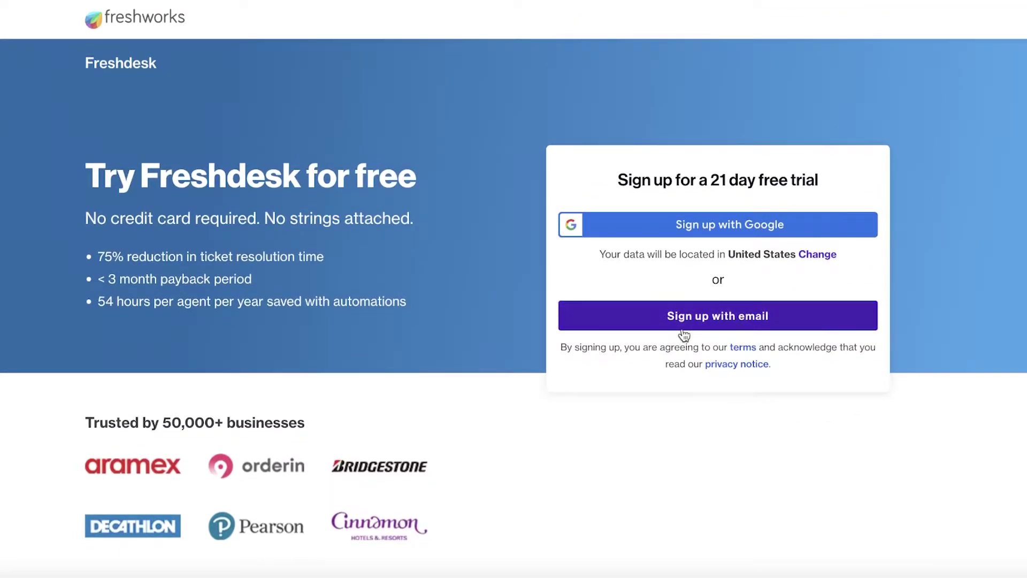
click(723, 227)
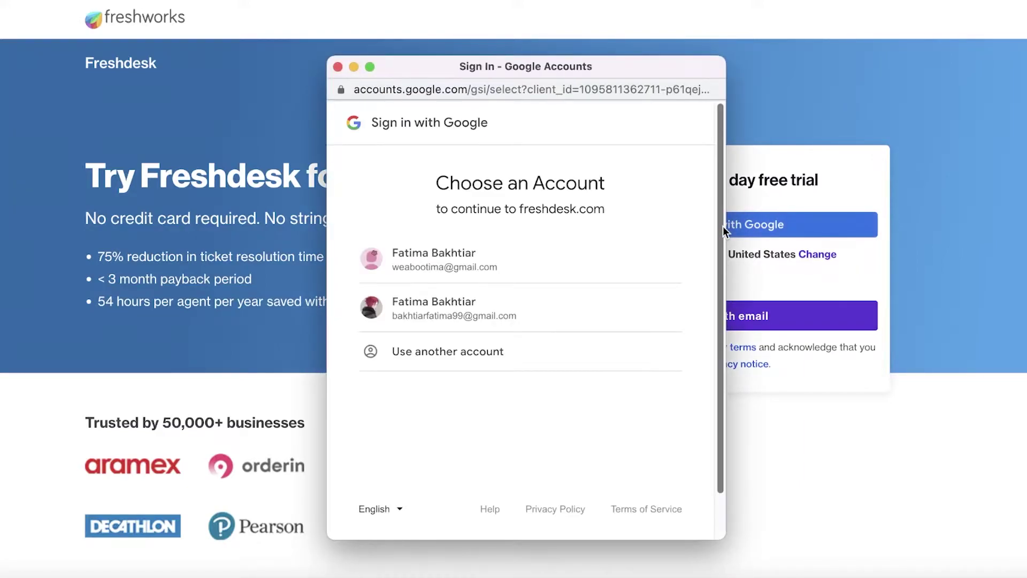
click(525, 275)
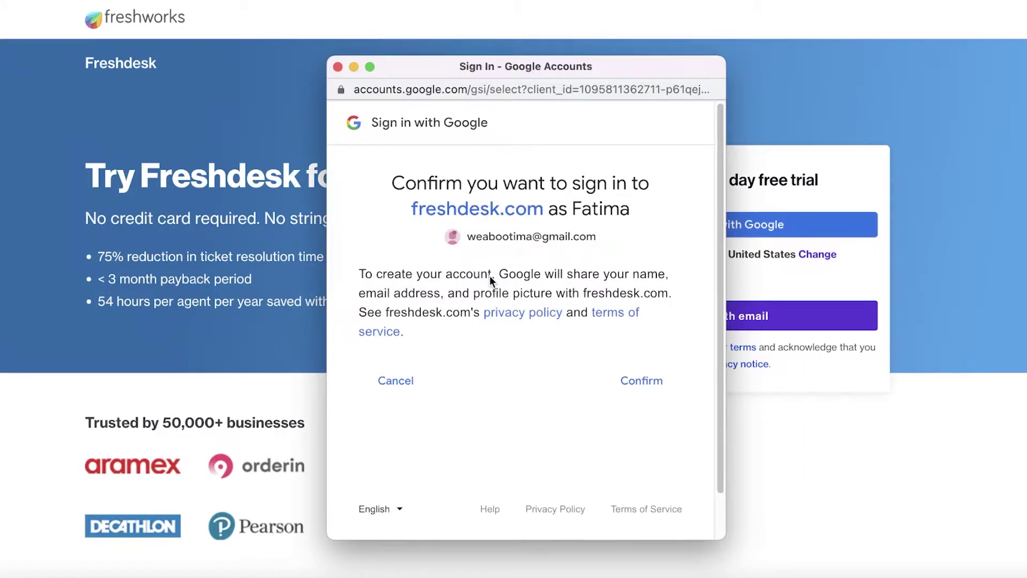
click(642, 378)
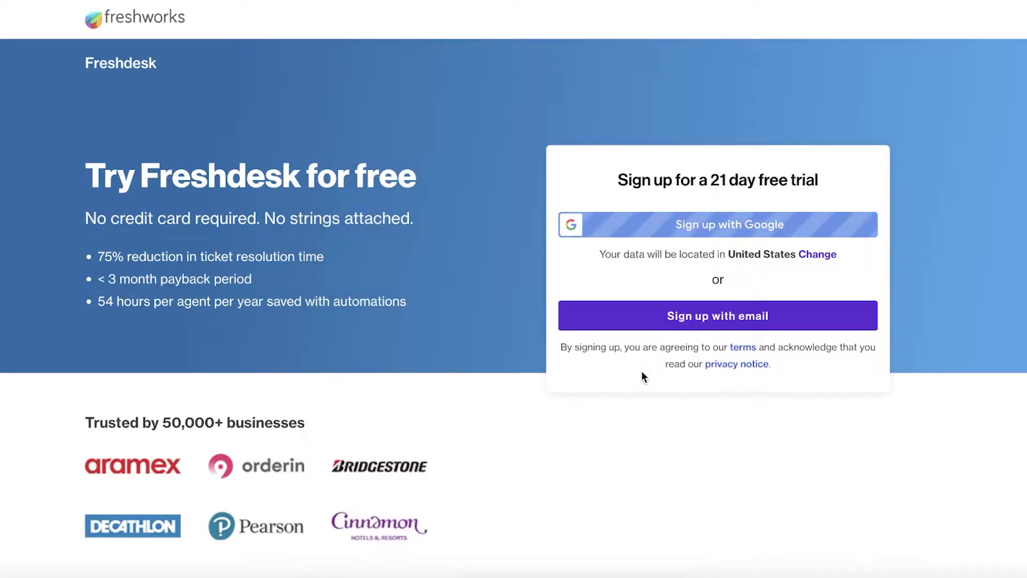
Fill in the company name and the phone number from saved suggestions.
click(641, 303)
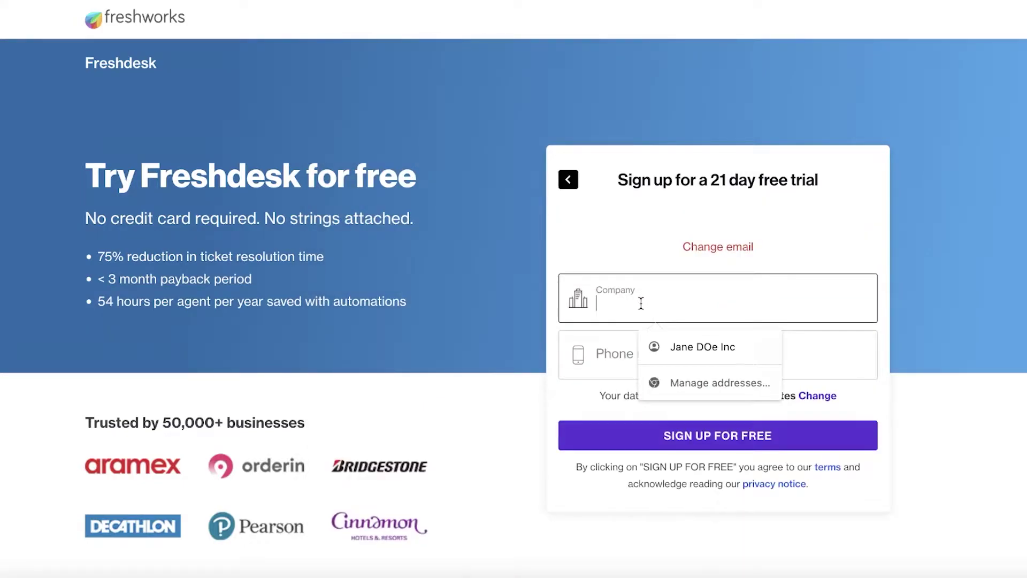
key(Escape)
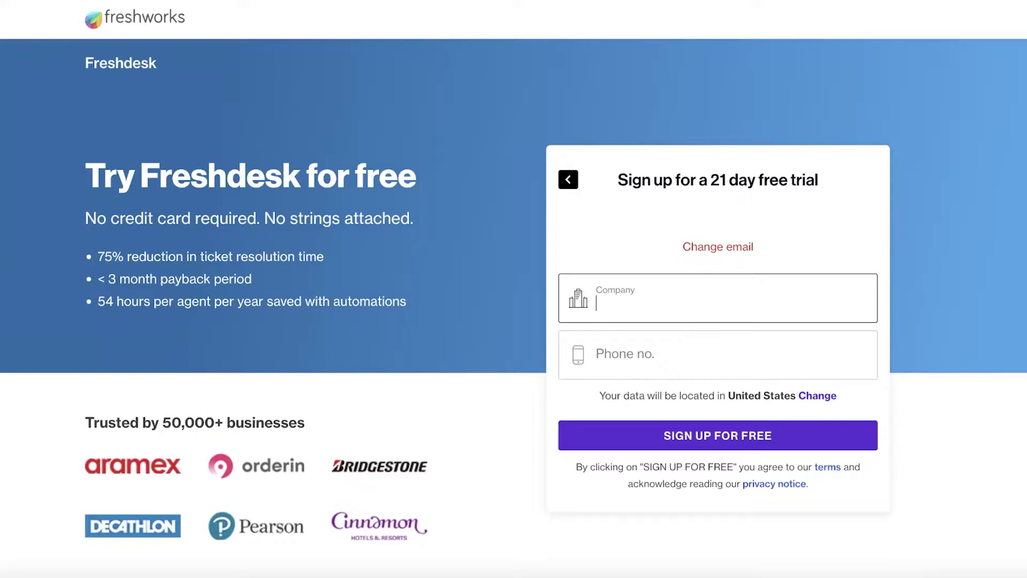
text(Jane Doe)
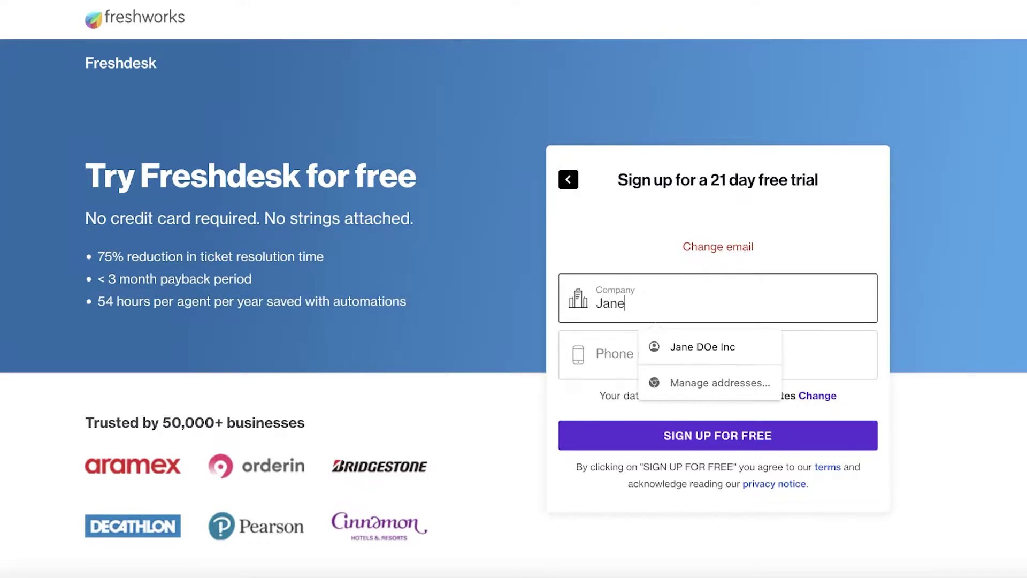
click(615, 352)
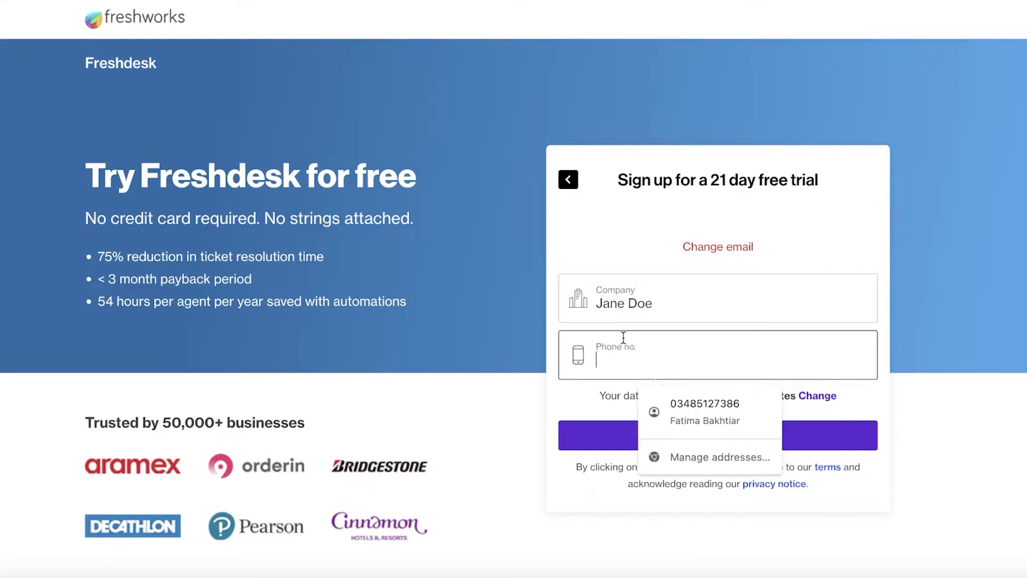
click(660, 409)
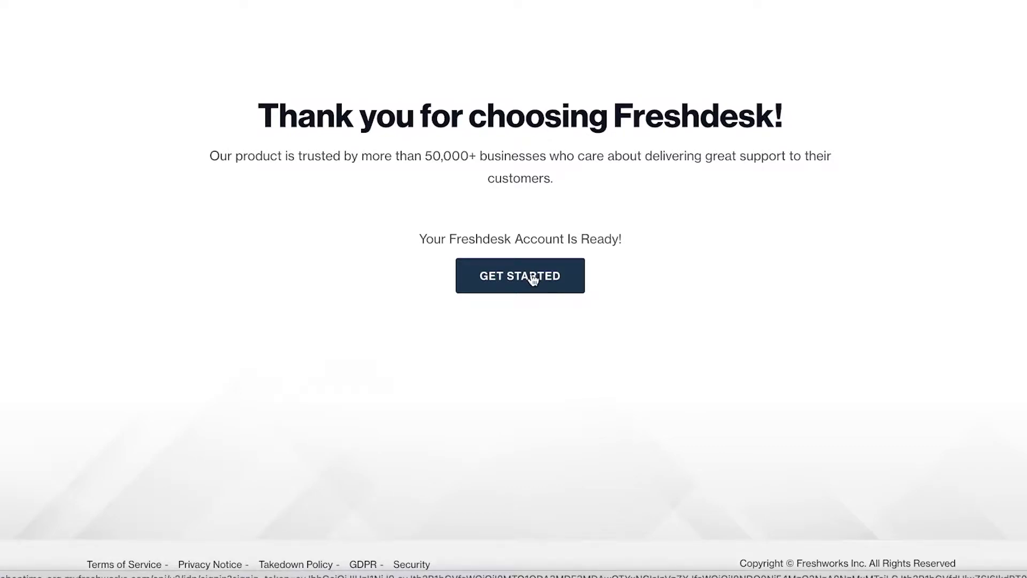
Enter the new account, accept the suggested helpdesk address, and skip inviting teammates.
click(533, 281)
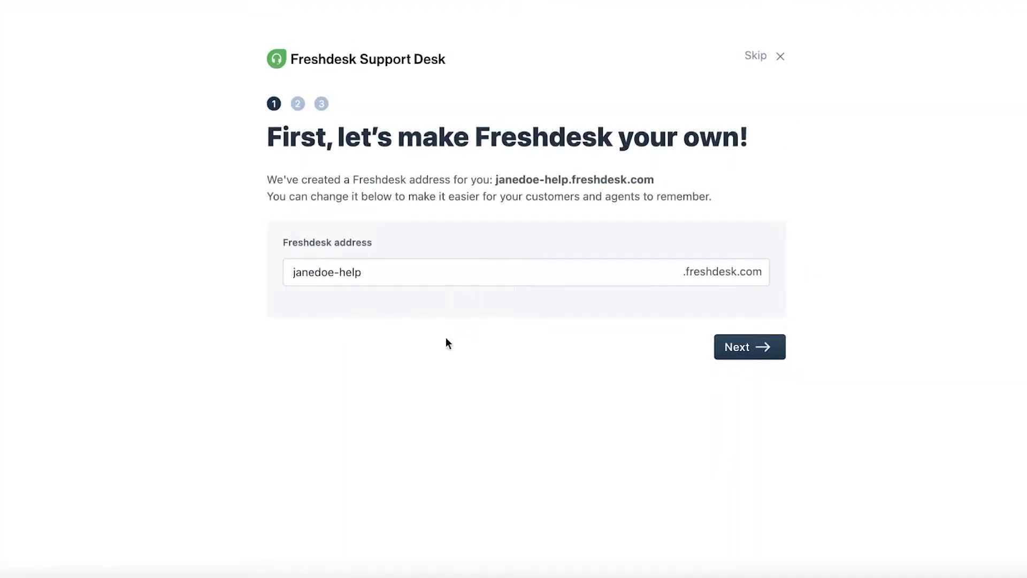
click(438, 265)
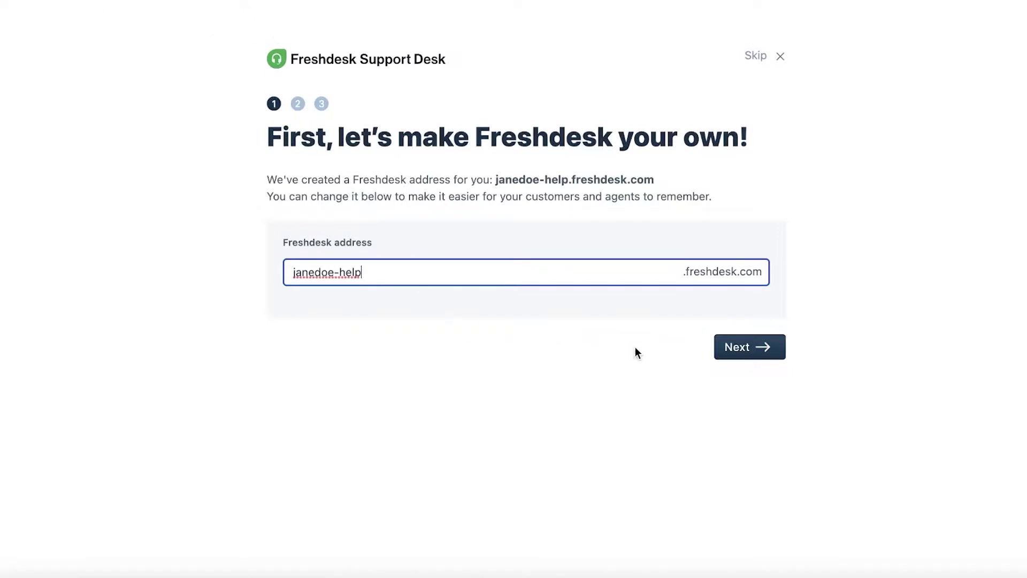
click(750, 348)
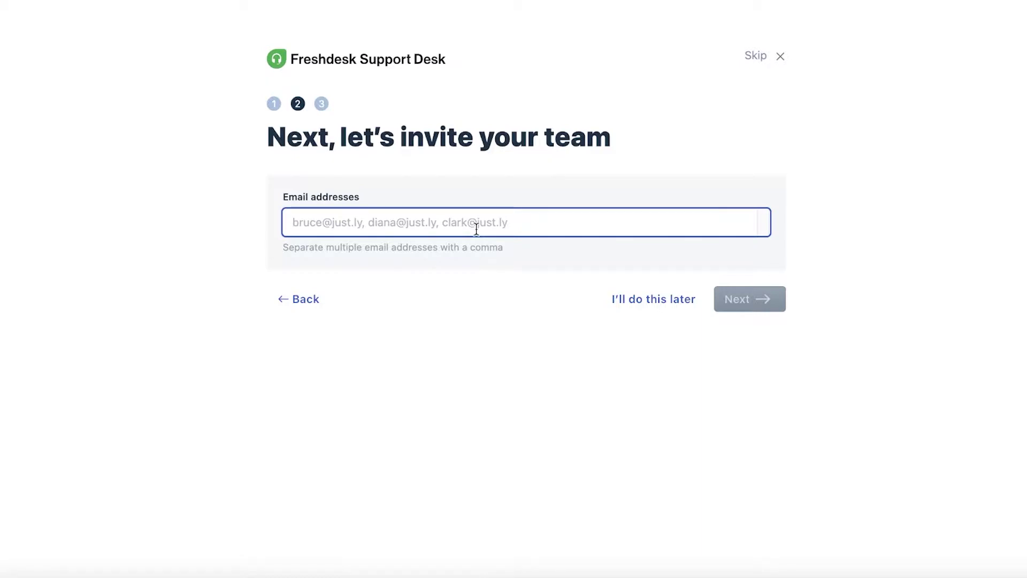
click(649, 298)
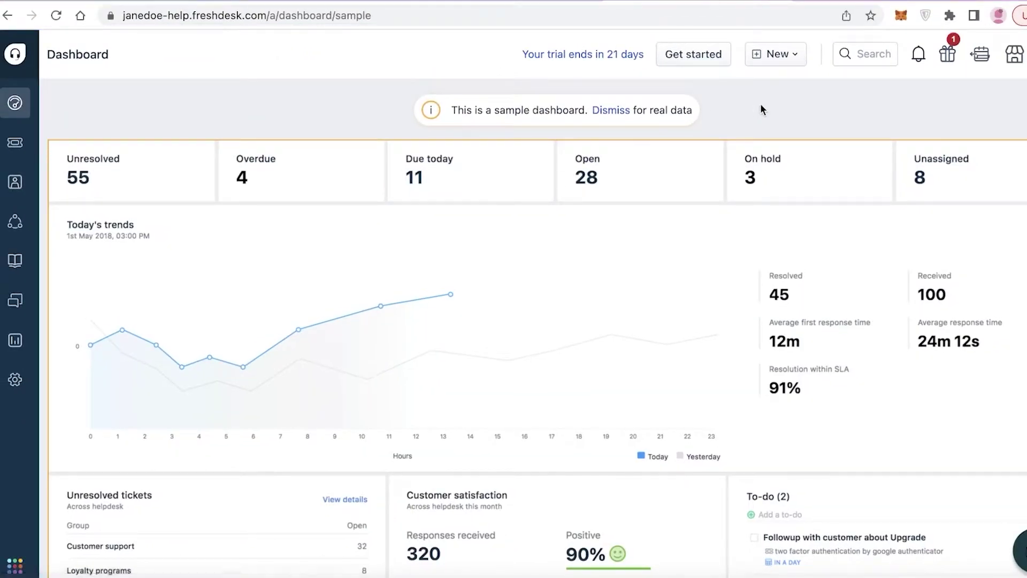
Review the dashboard: 55 unresolved, 28 open tickets, 91% within SLA, 90% satisfaction.
scroll(759, 111, down, 2)
scroll(676, 165, up, 2)
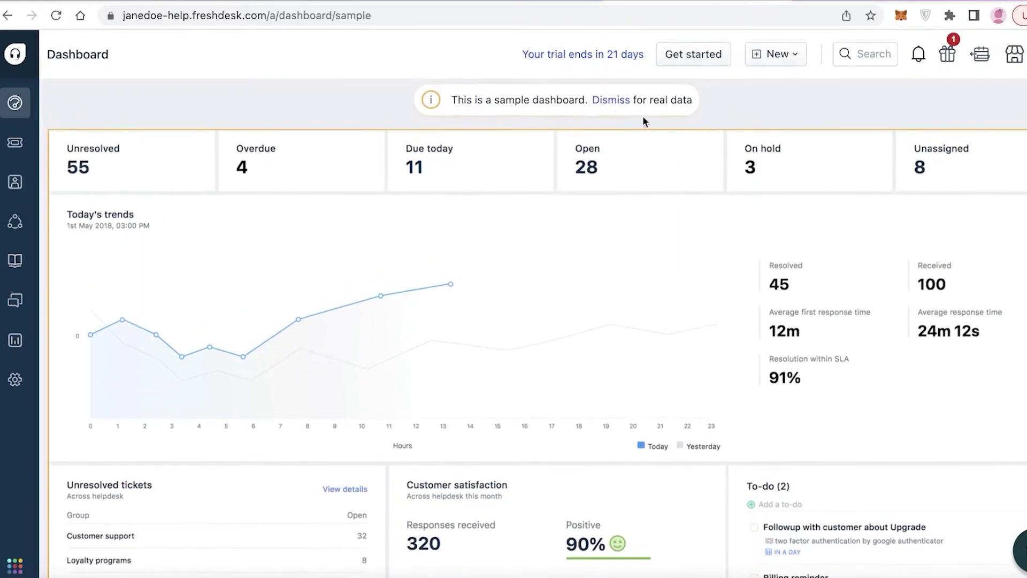
scroll(642, 119, down, 2)
scroll(917, 219, up, 2)
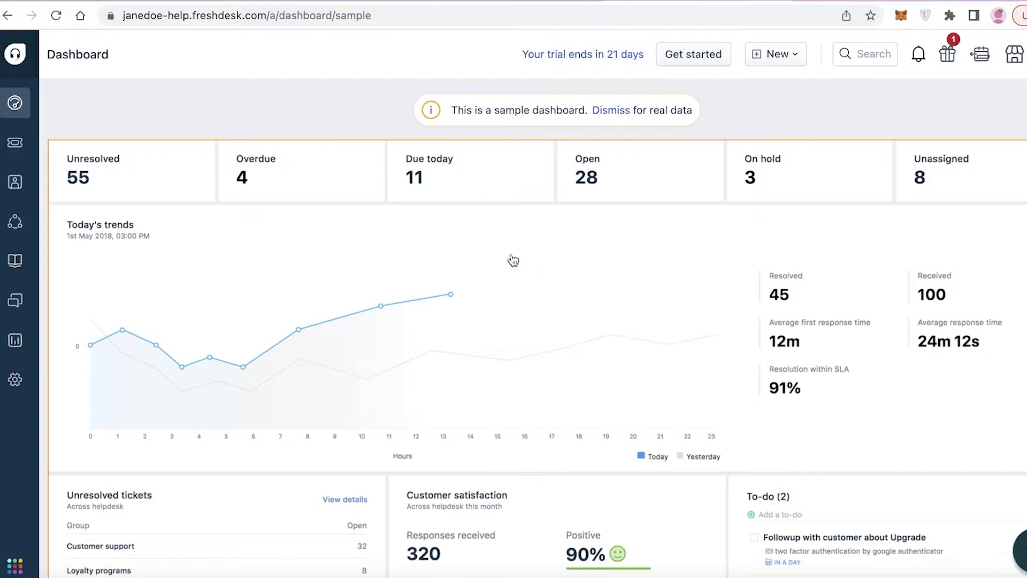
click(15, 56)
scroll(994, 216, down, 1)
scroll(929, 141, down, 2)
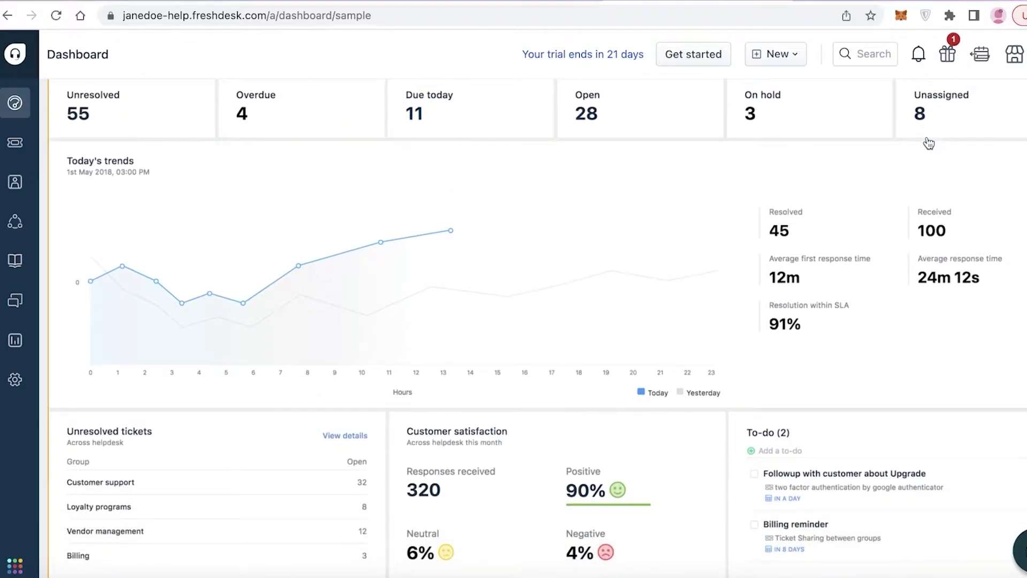
click(5, 153)
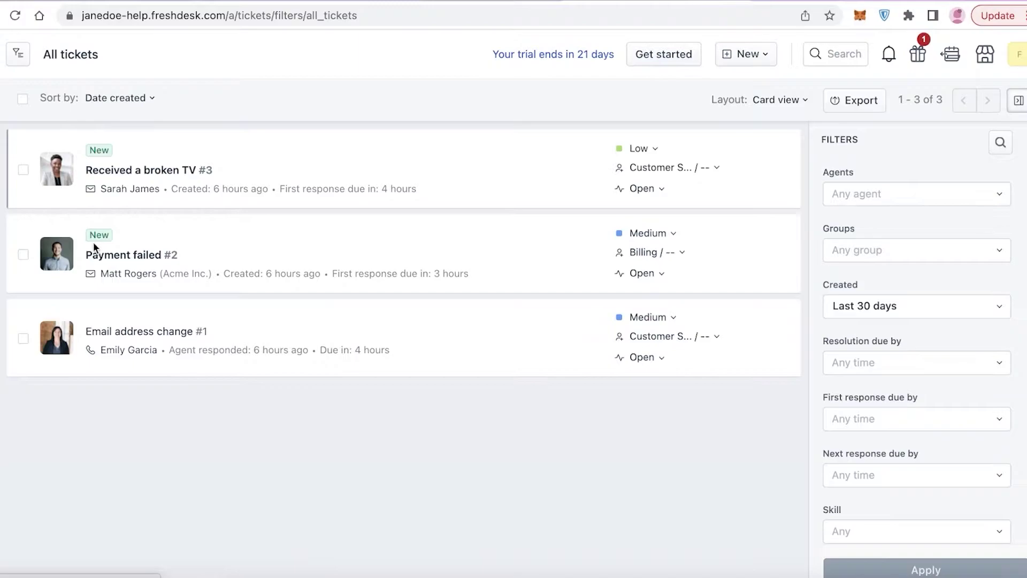
click(767, 55)
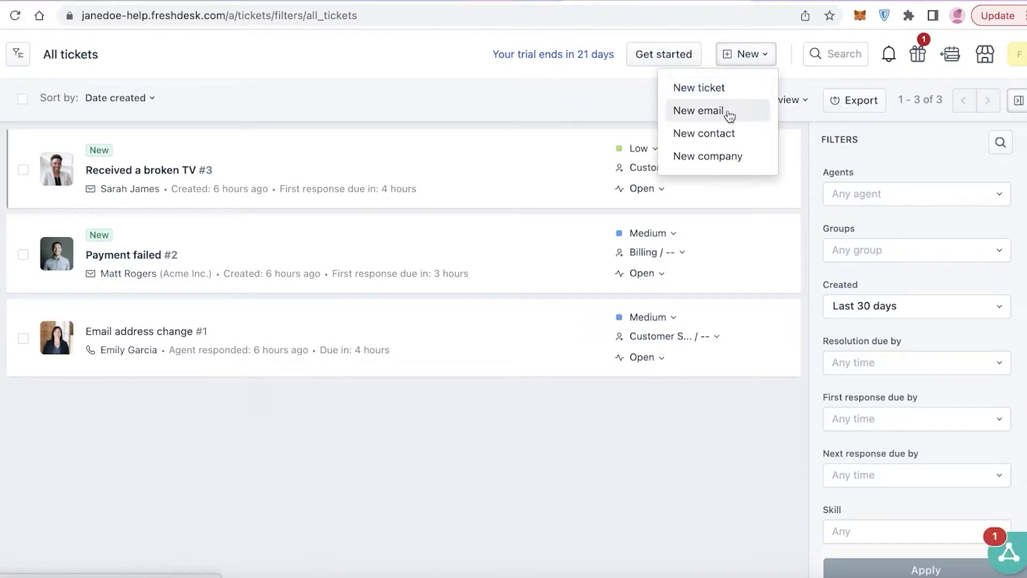
click(531, 100)
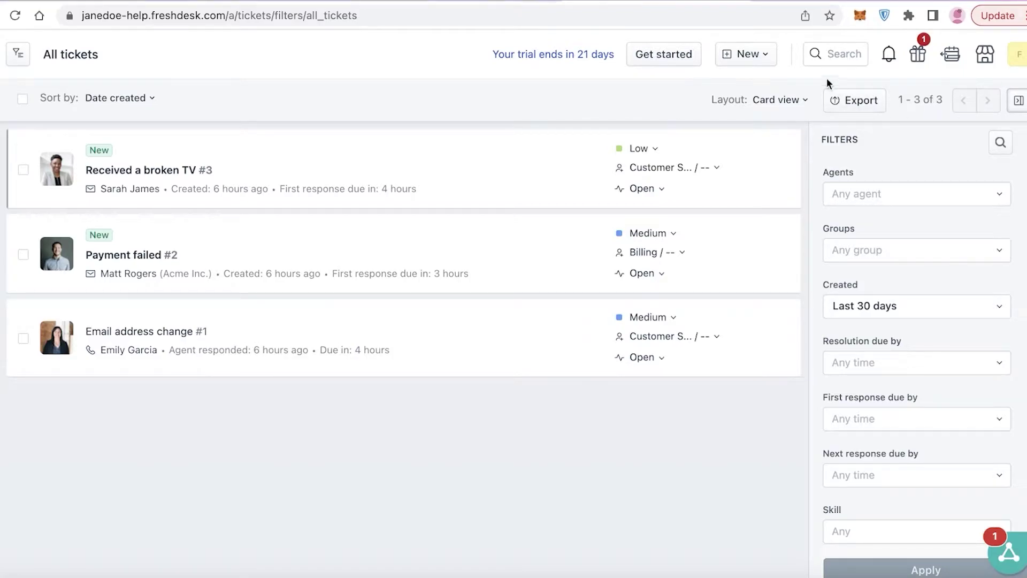
click(1017, 101)
click(1017, 101)
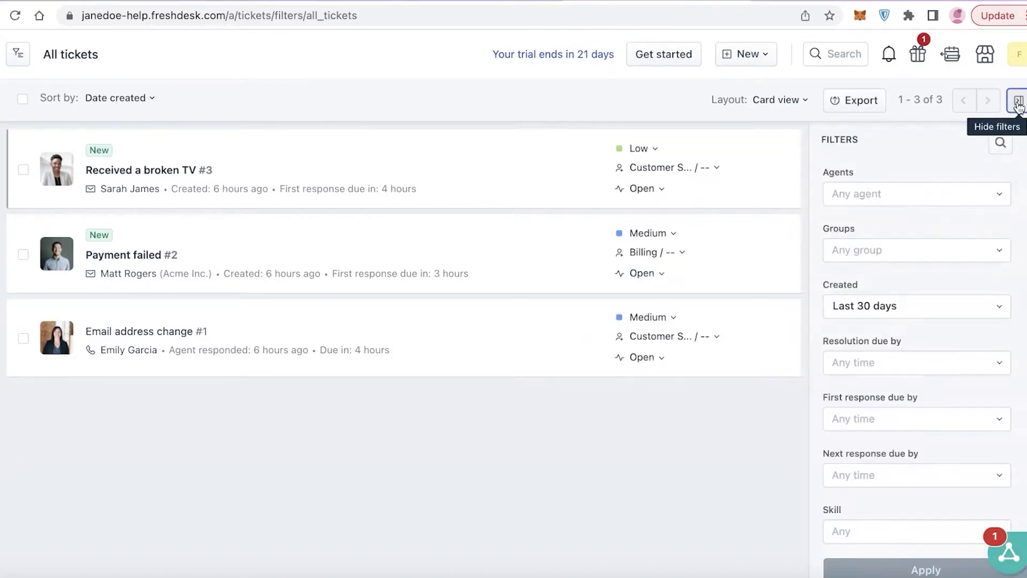
scroll(932, 206, down, 8)
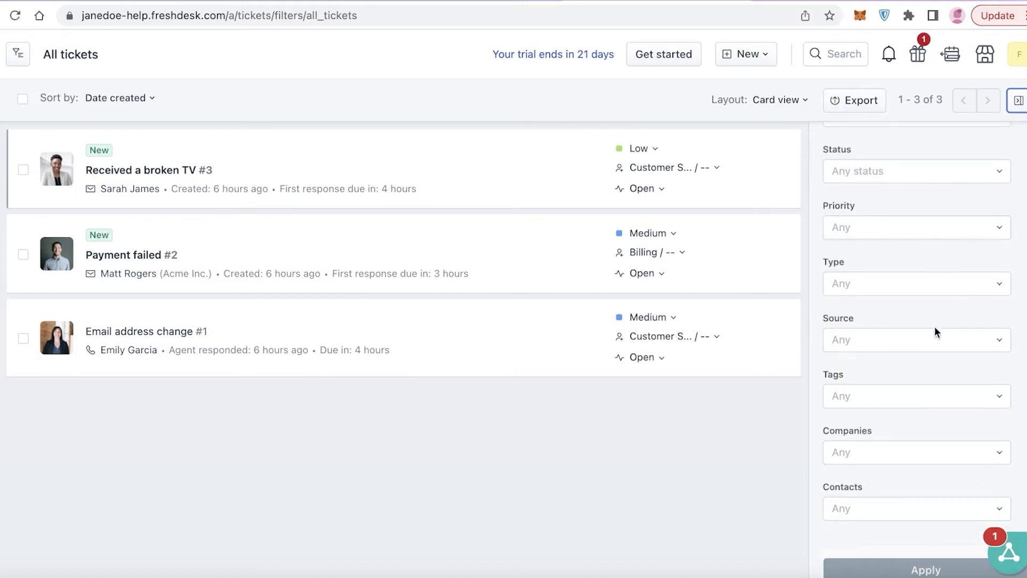
scroll(887, 270, up, 8)
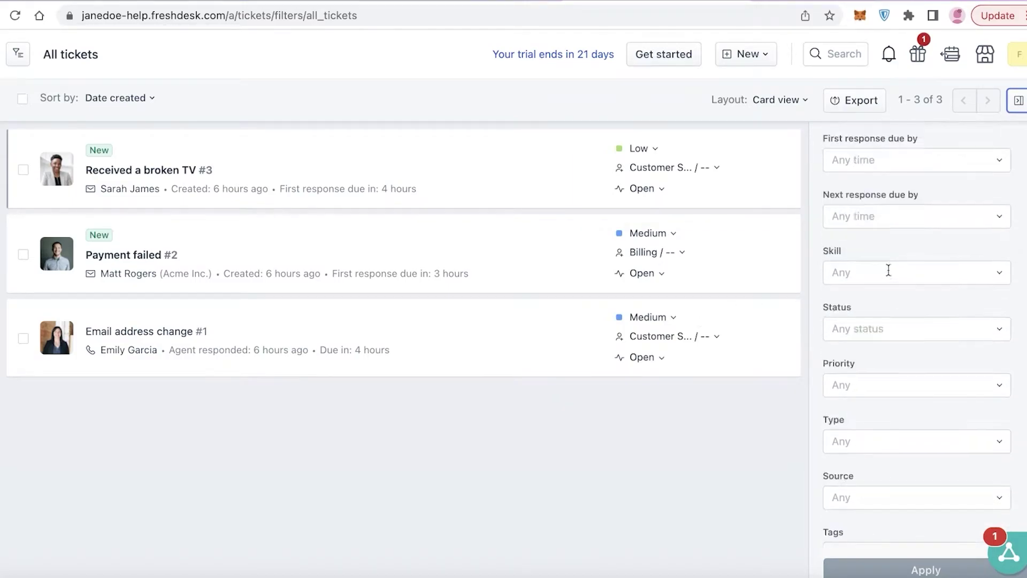
click(893, 199)
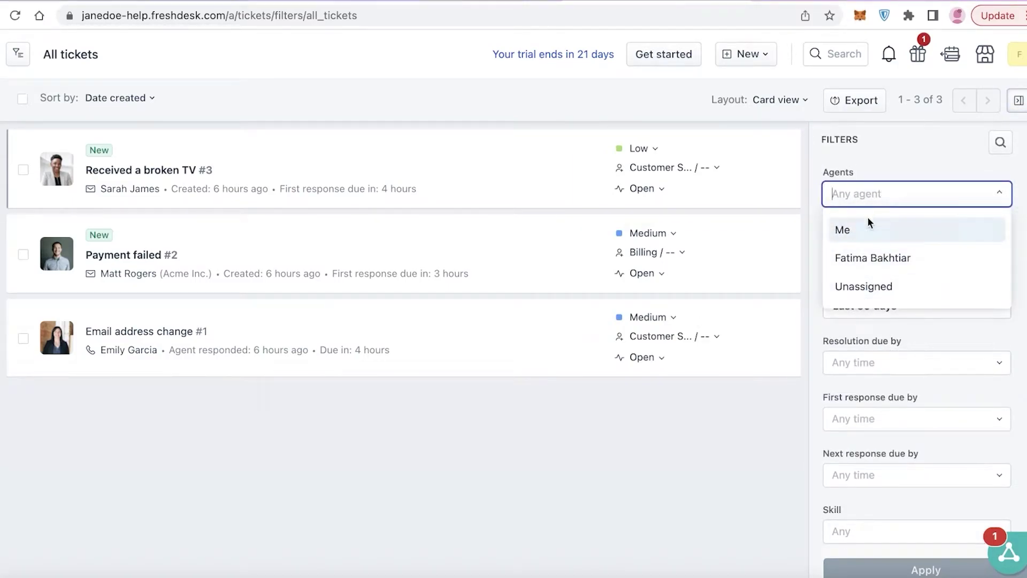
click(896, 160)
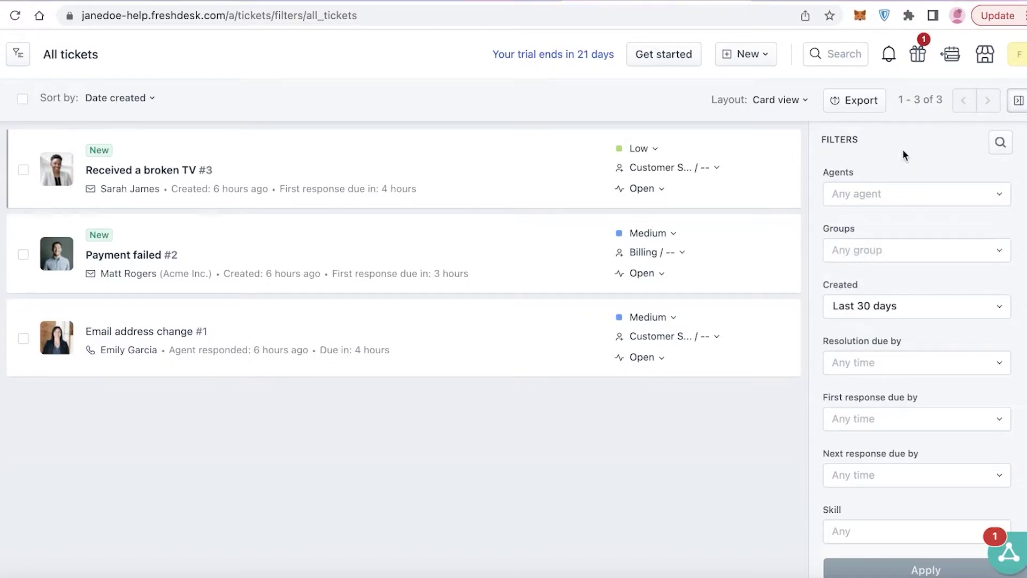
click(883, 250)
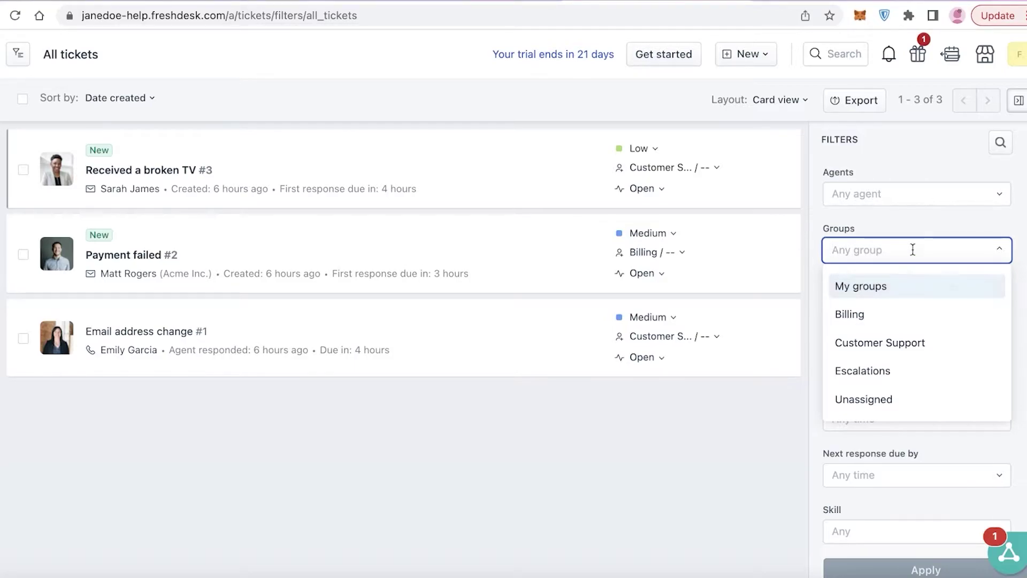
click(918, 251)
click(944, 226)
click(896, 301)
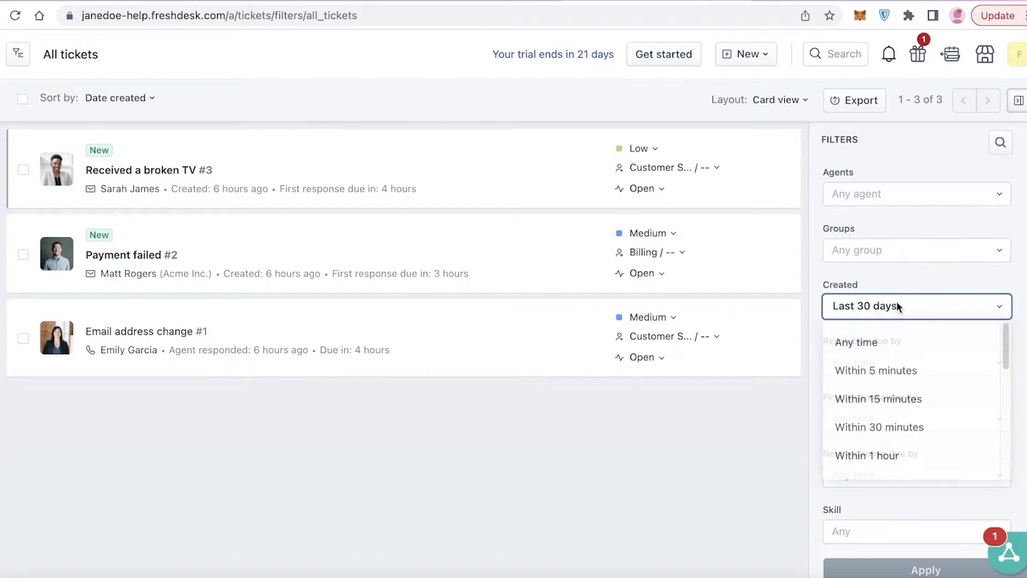
click(907, 284)
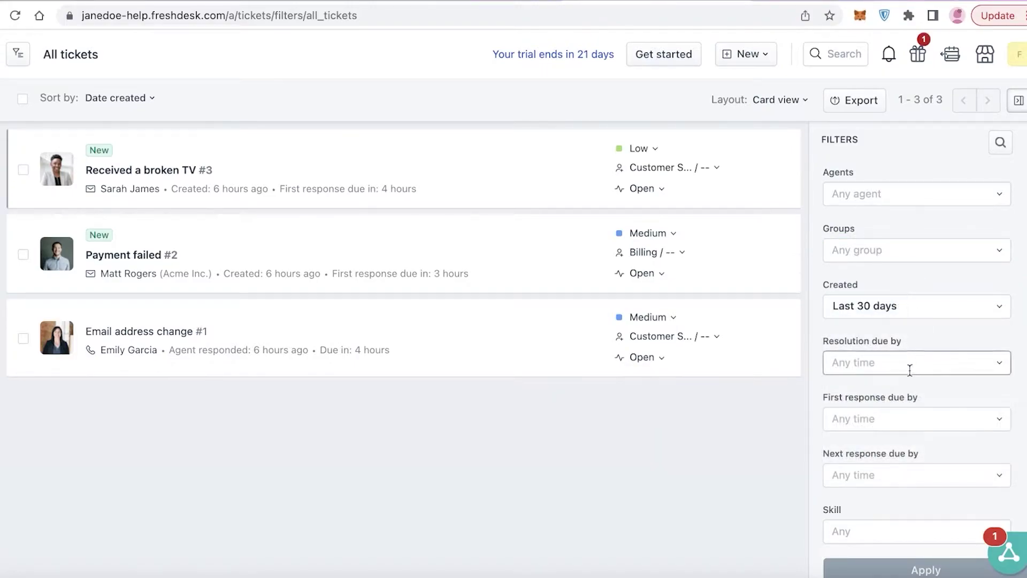
scroll(907, 367, down, 3)
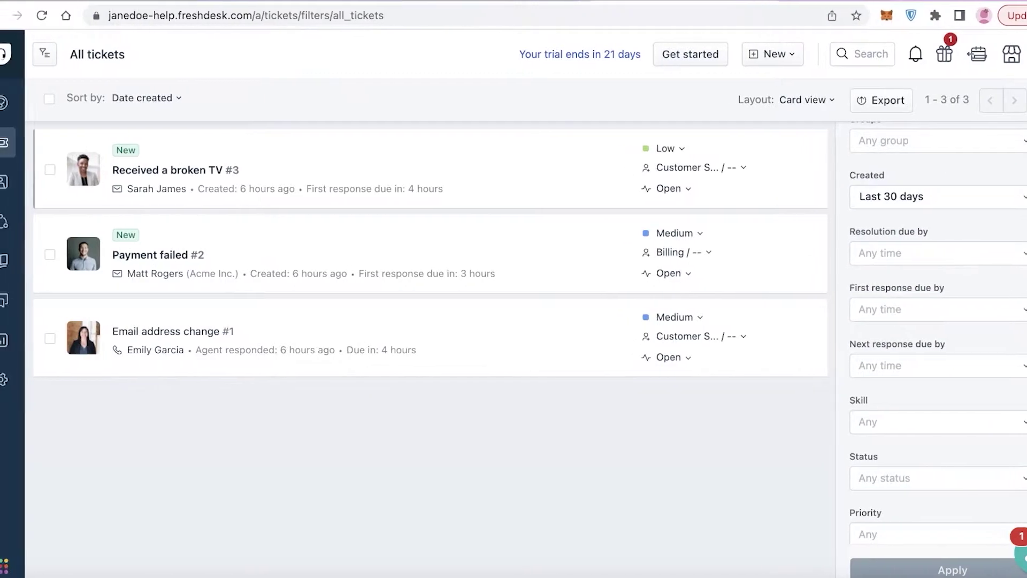
View the Companies list, then the All contacts list of 15 sample contacts.
mouse_move(0, 181)
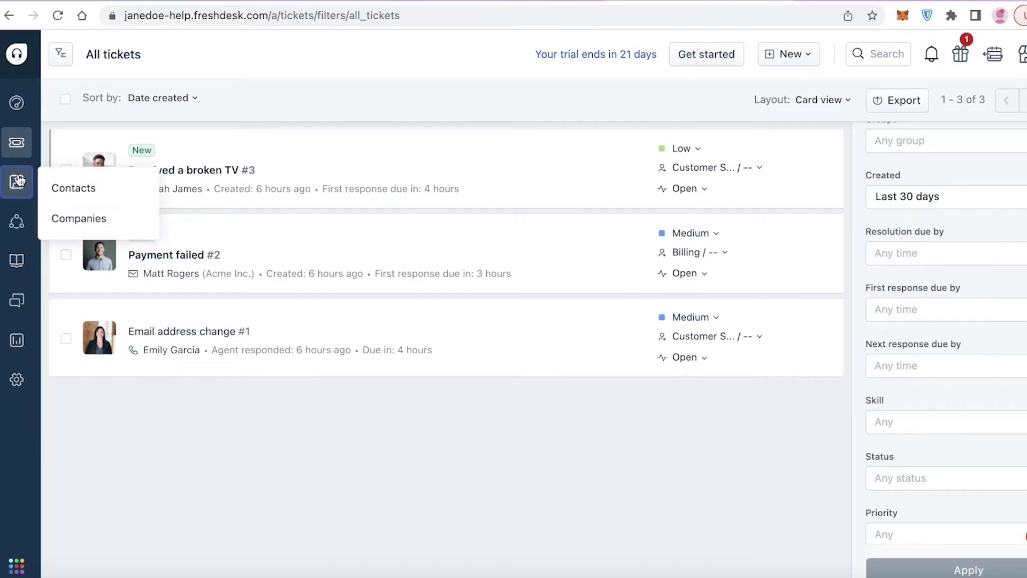
click(89, 212)
mouse_move(29, 197)
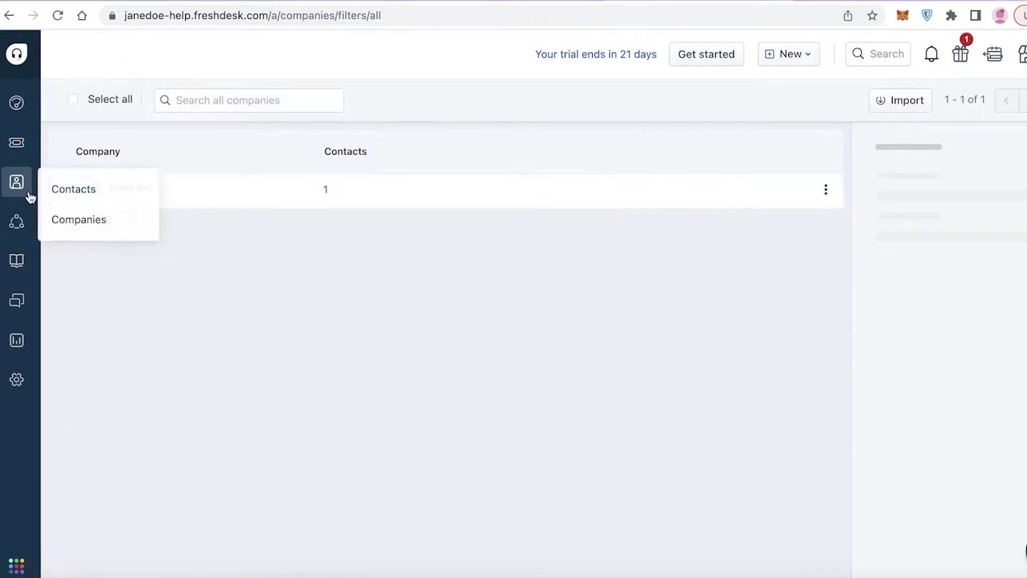
click(75, 188)
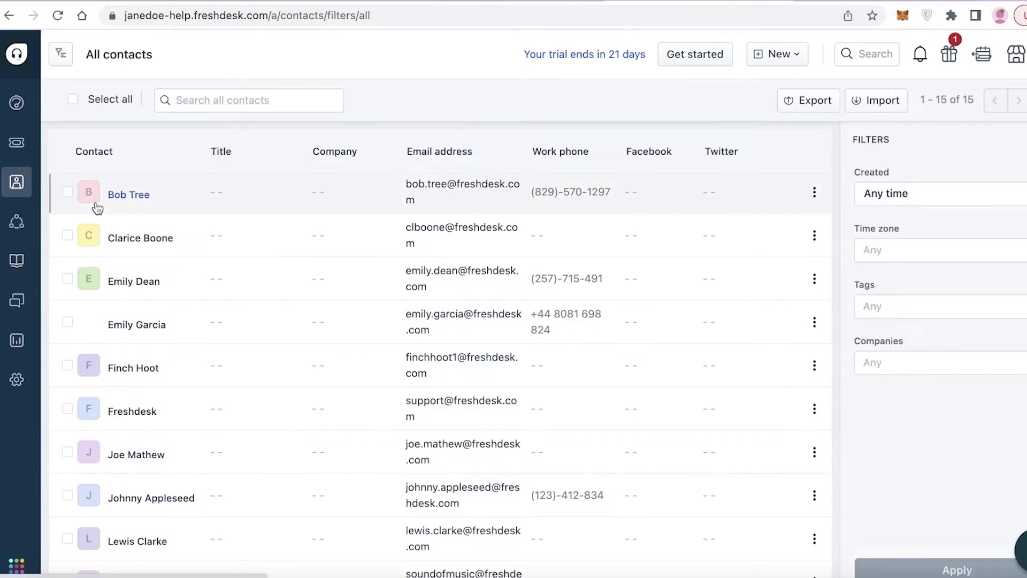
scroll(97, 214, down, 5)
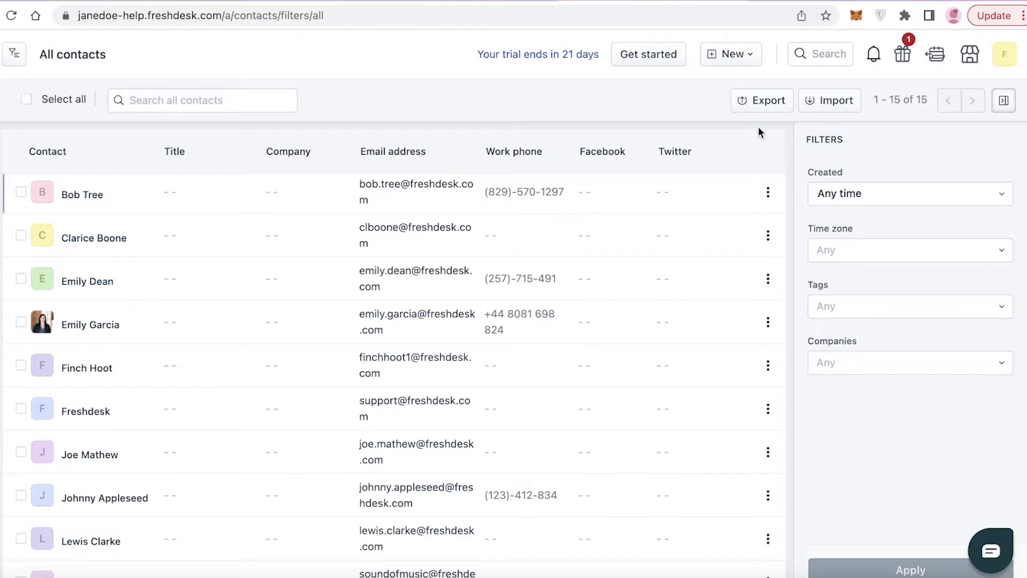
Start a new contact with a full name and the title 'CEO of Food Supplier'.
click(731, 58)
click(706, 140)
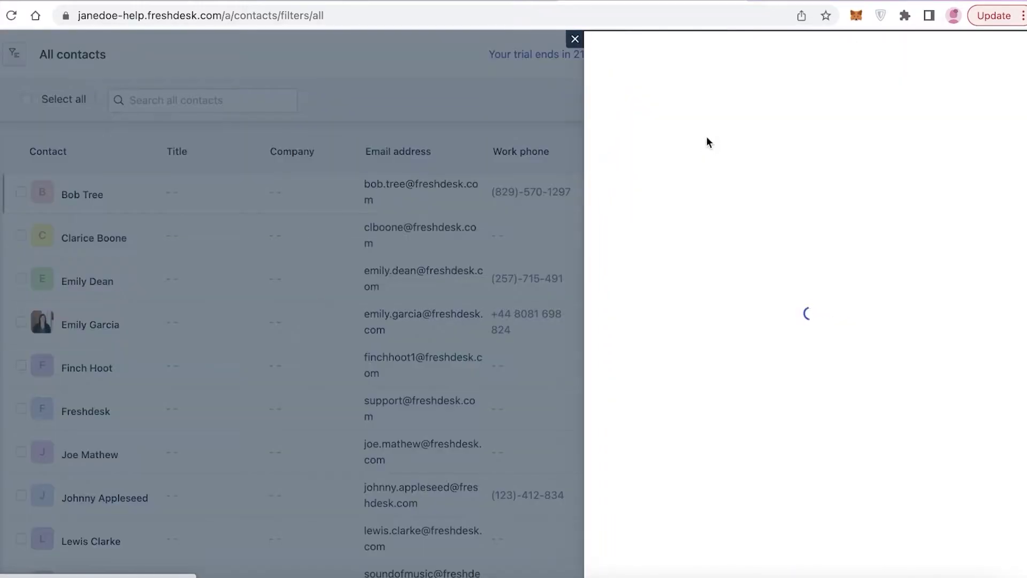
click(717, 218)
text(Lisa sda)
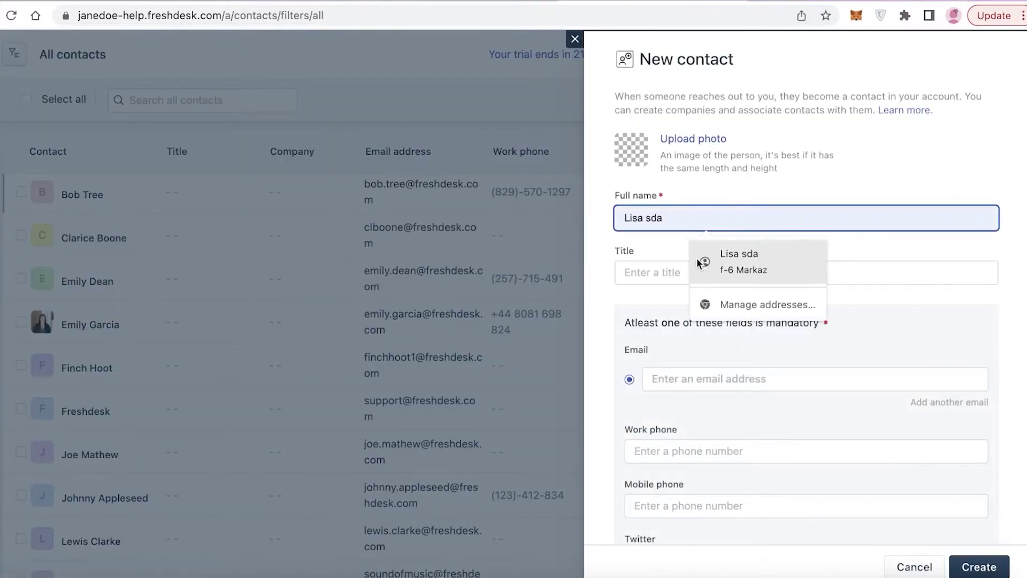
click(666, 274)
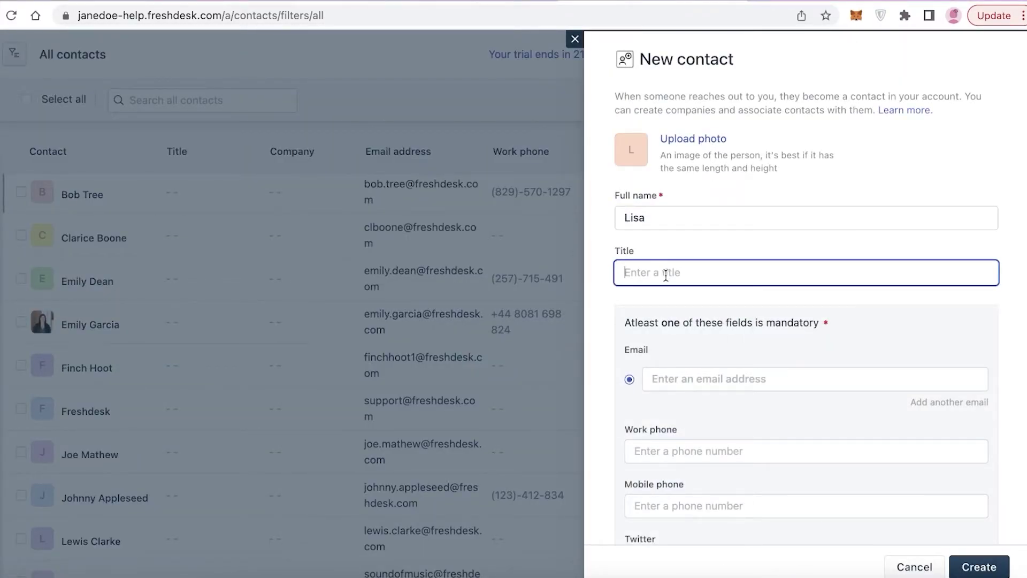
text(CEO of Food Supplier)
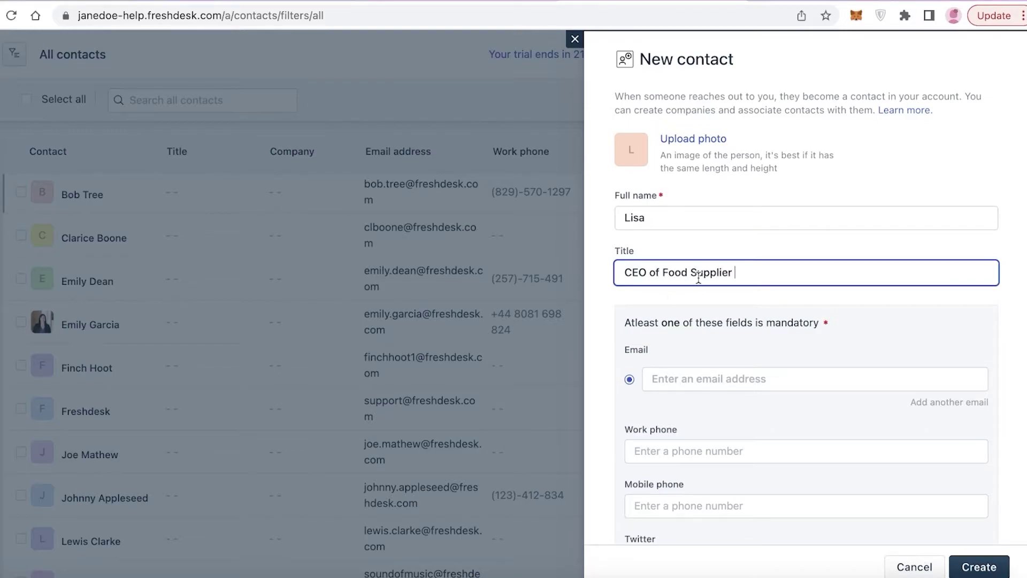
Enter the contact's e-mail address.
scroll(691, 303, down, 7)
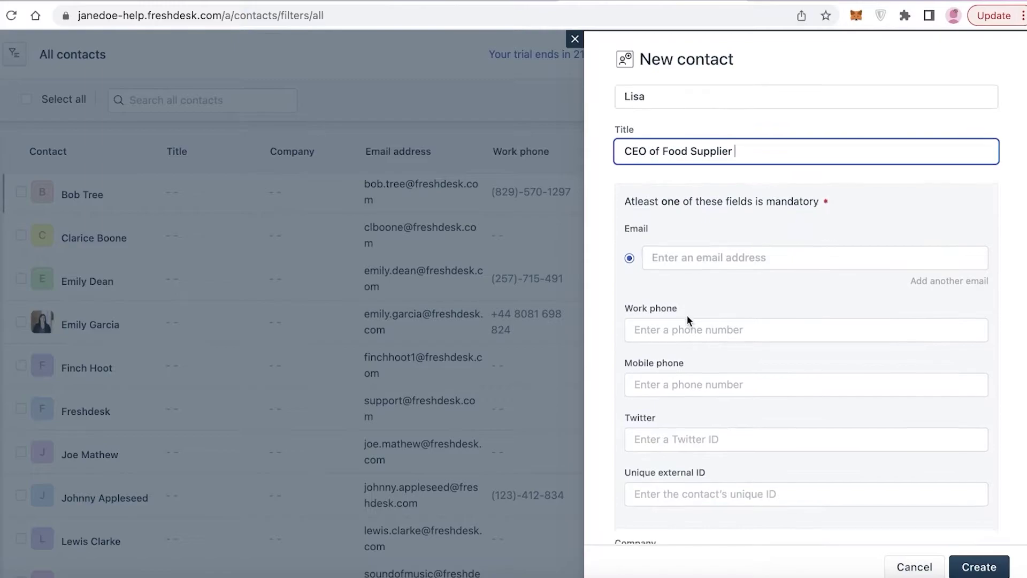
scroll(702, 233, up, 4)
click(711, 216)
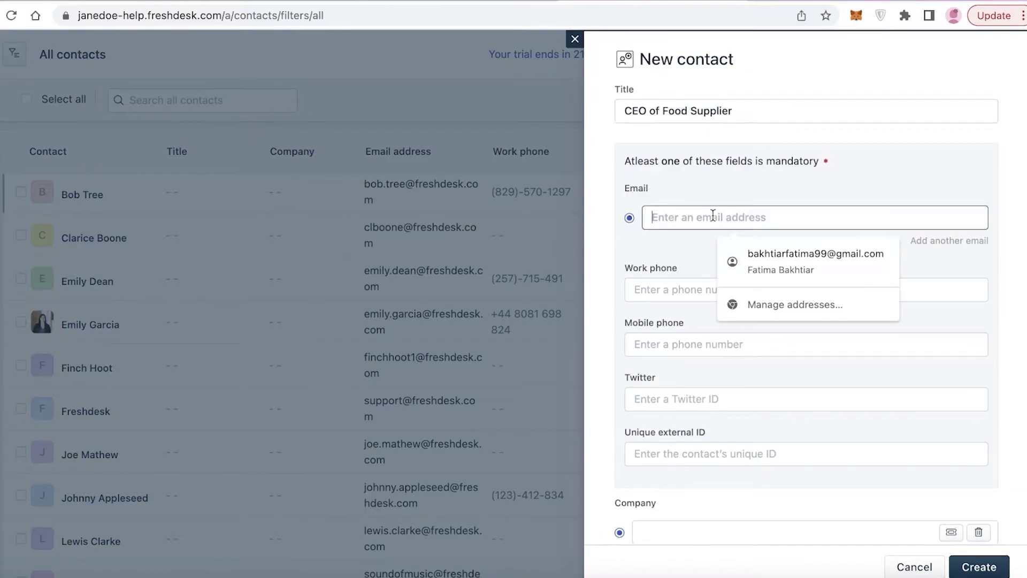
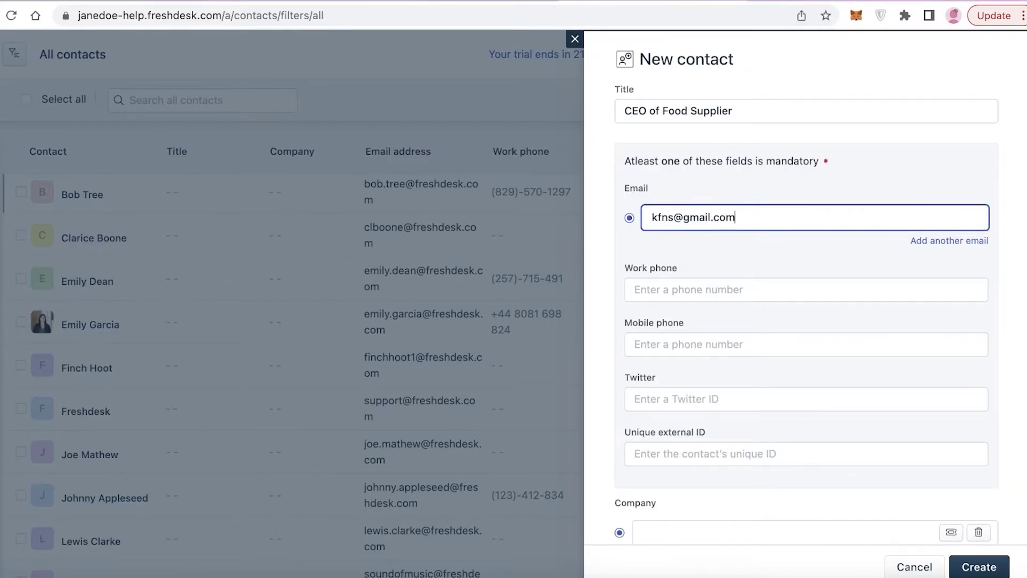
click(797, 309)
scroll(709, 425, down, 6)
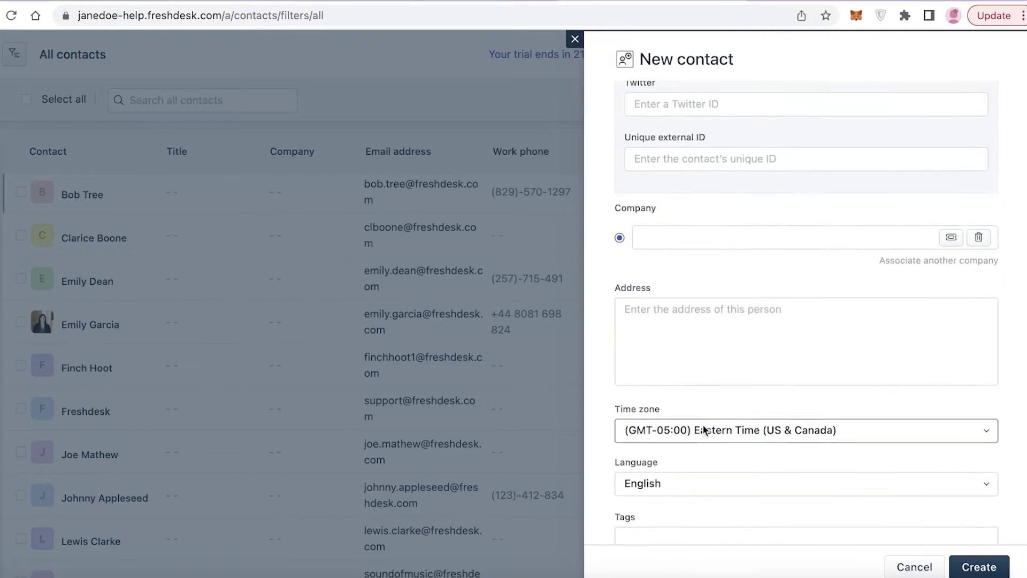
scroll(703, 428, up, 3)
scroll(703, 430, down, 1)
scroll(702, 425, down, 4)
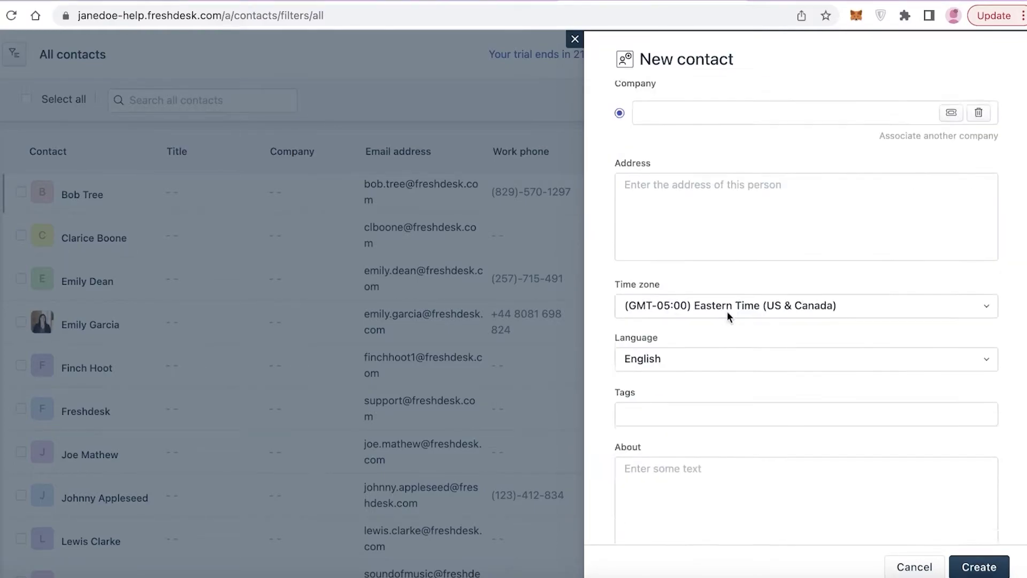
scroll(729, 313, up, 7)
scroll(667, 406, down, 1)
Leave the contact without a linked company and create it.
click(677, 453)
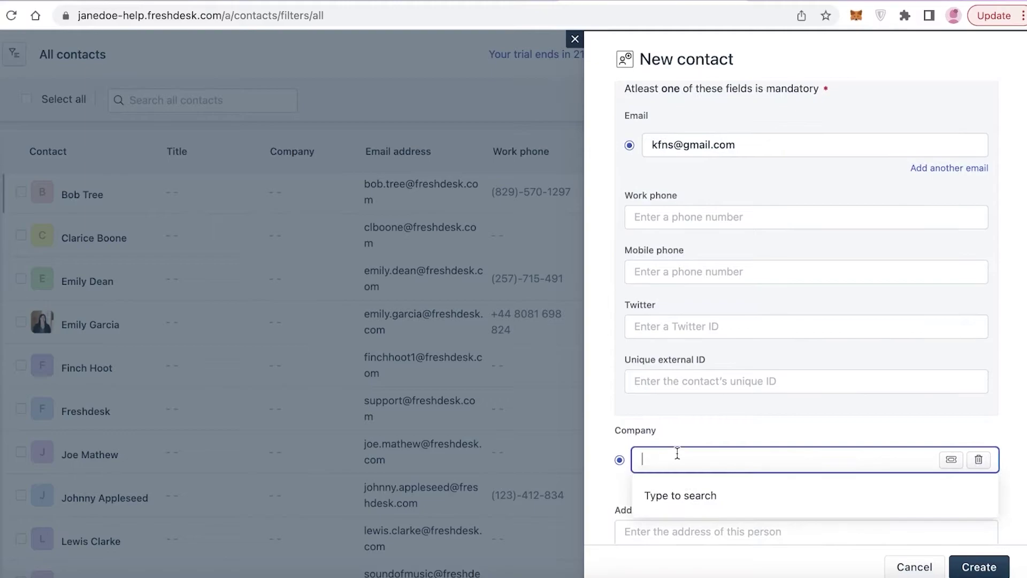
text(Food Supp)
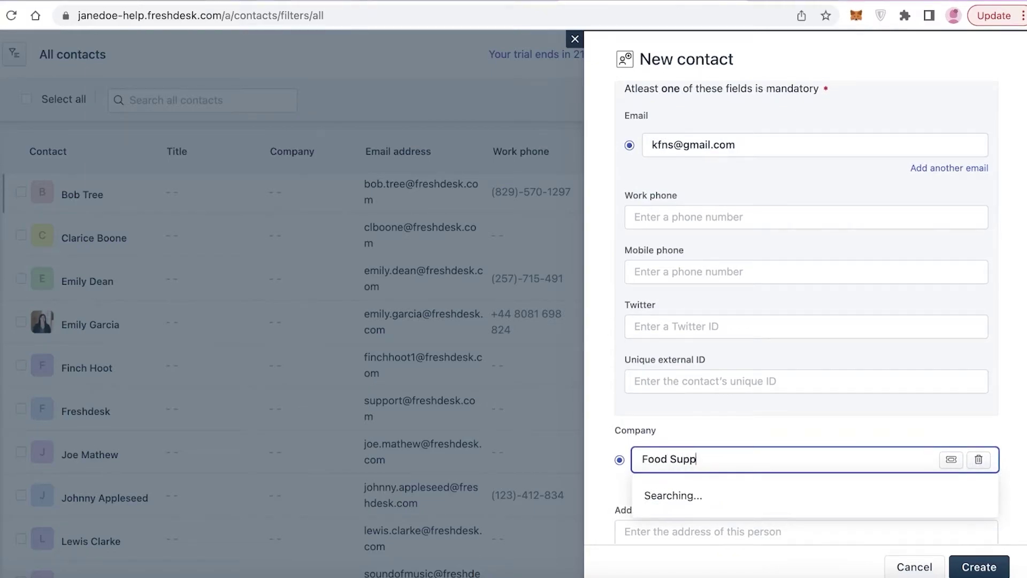
scroll(679, 338, down, 4)
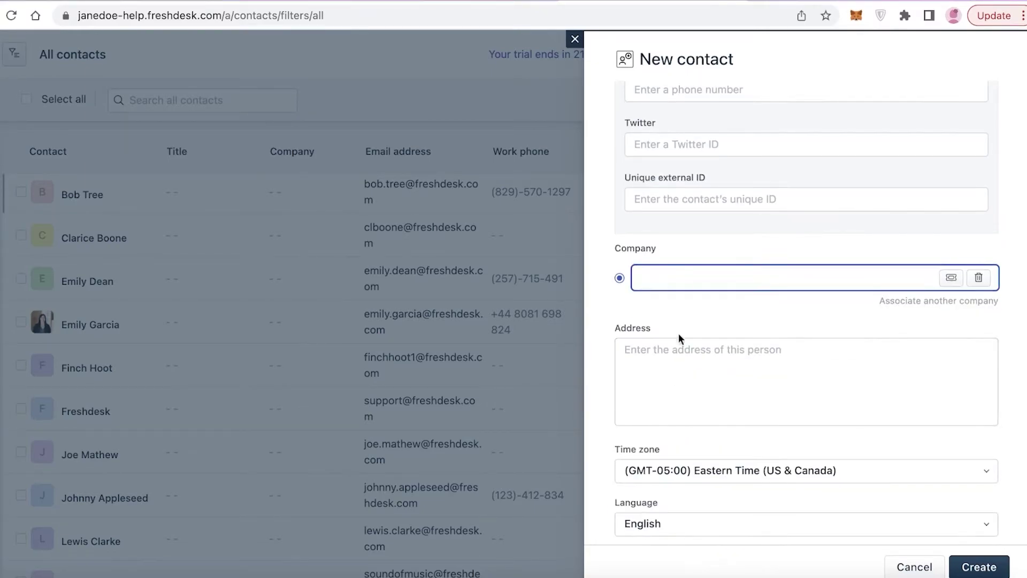
click(979, 277)
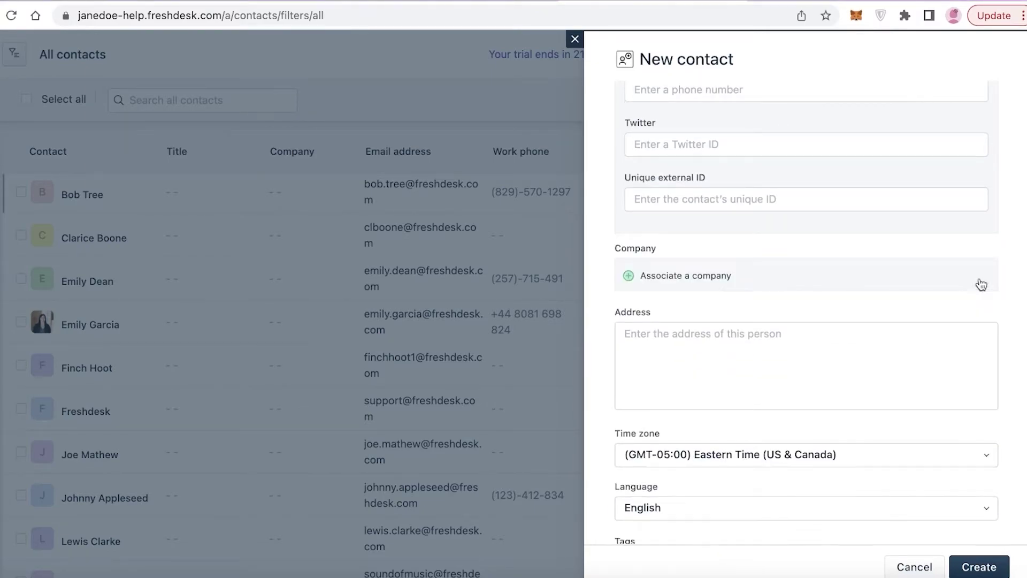
click(629, 278)
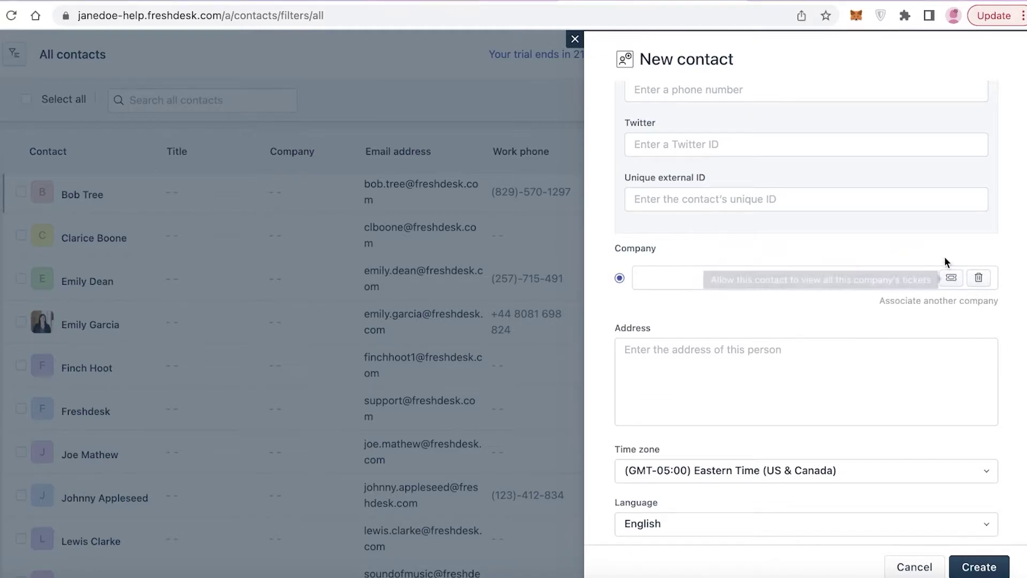
click(979, 278)
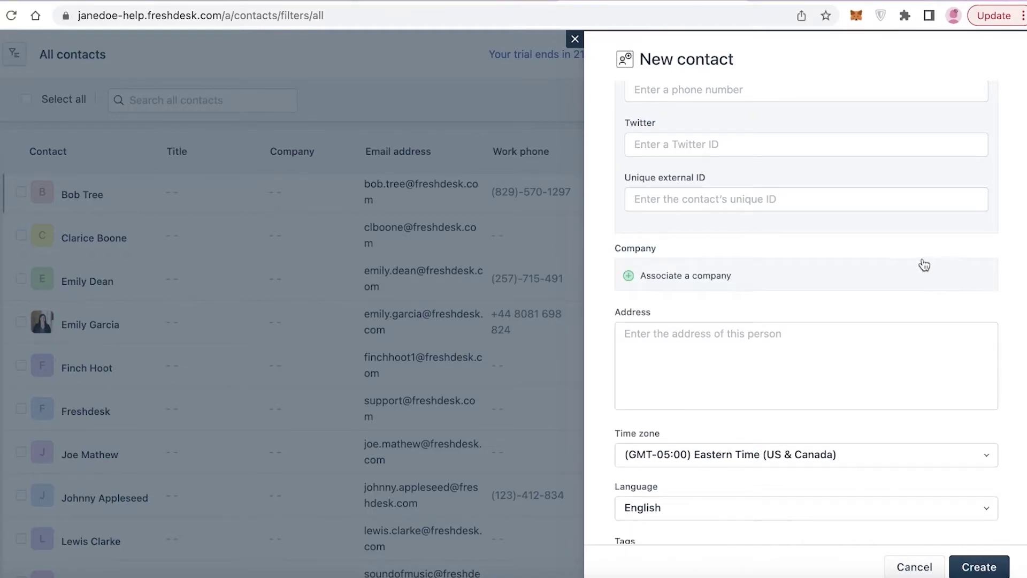
scroll(744, 284, down, 2)
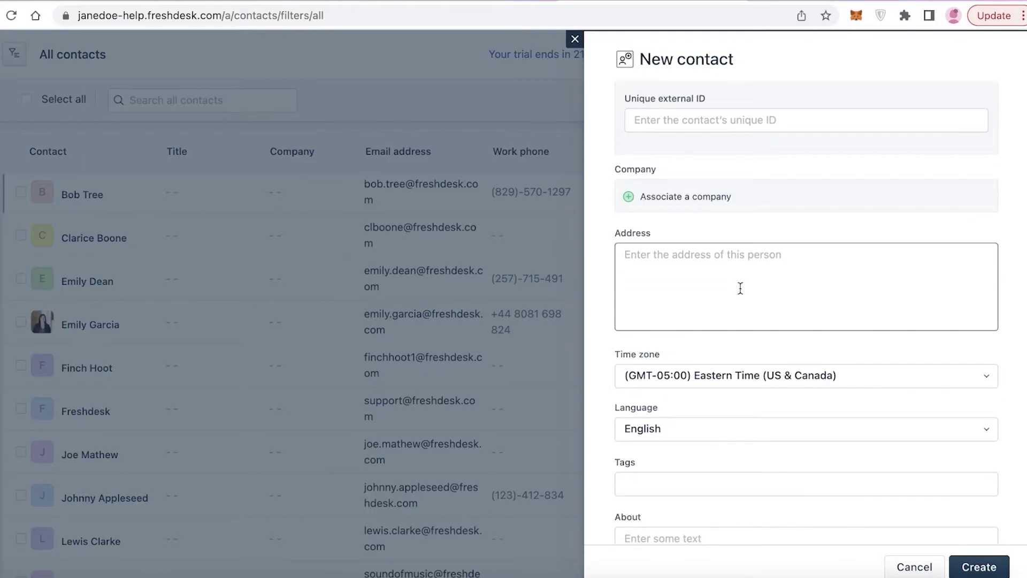
scroll(803, 271, up, 5)
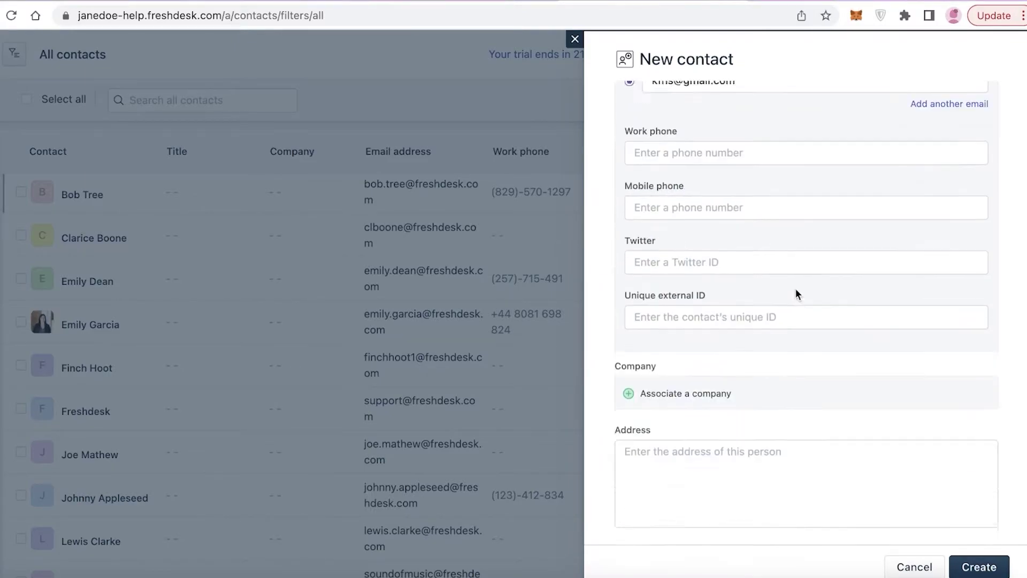
scroll(795, 288, down, 7)
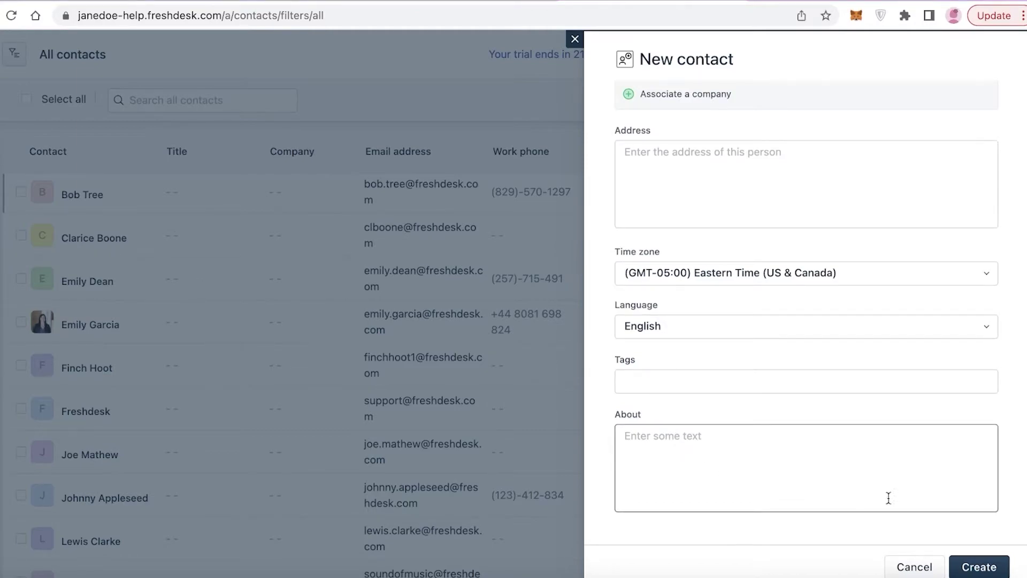
click(963, 566)
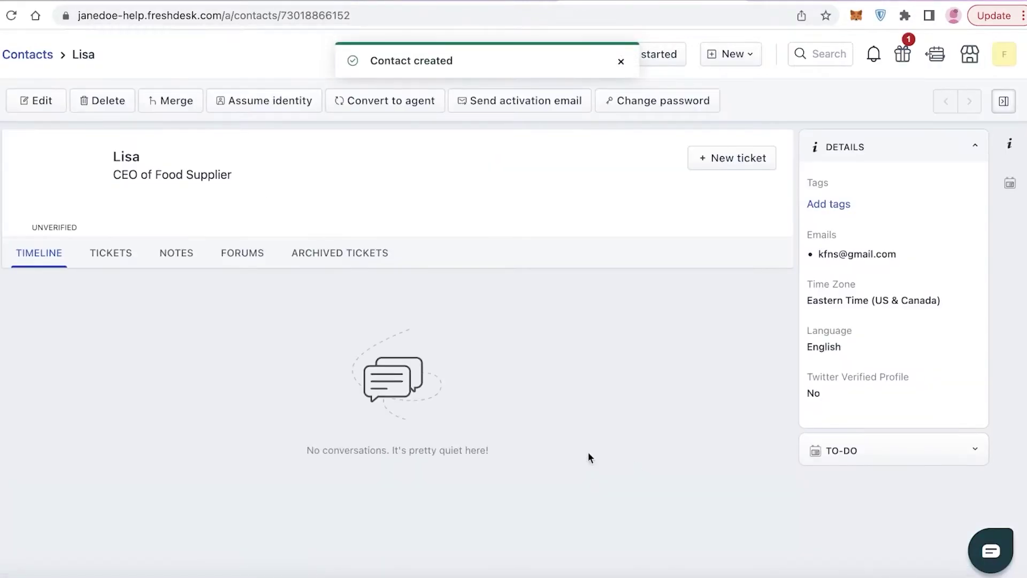
Browse the contact's Tickets, Timeline, Notes, Forums and Archived Tickets tabs.
scroll(341, 157, down, 2)
scroll(321, 160, up, 2)
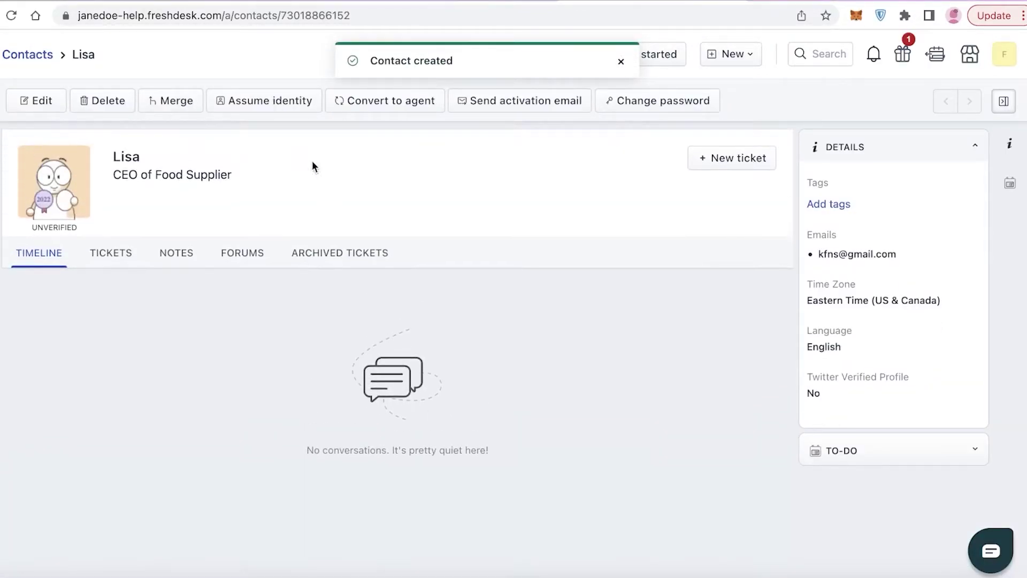
scroll(16, 181, down, 2)
scroll(158, 190, up, 1)
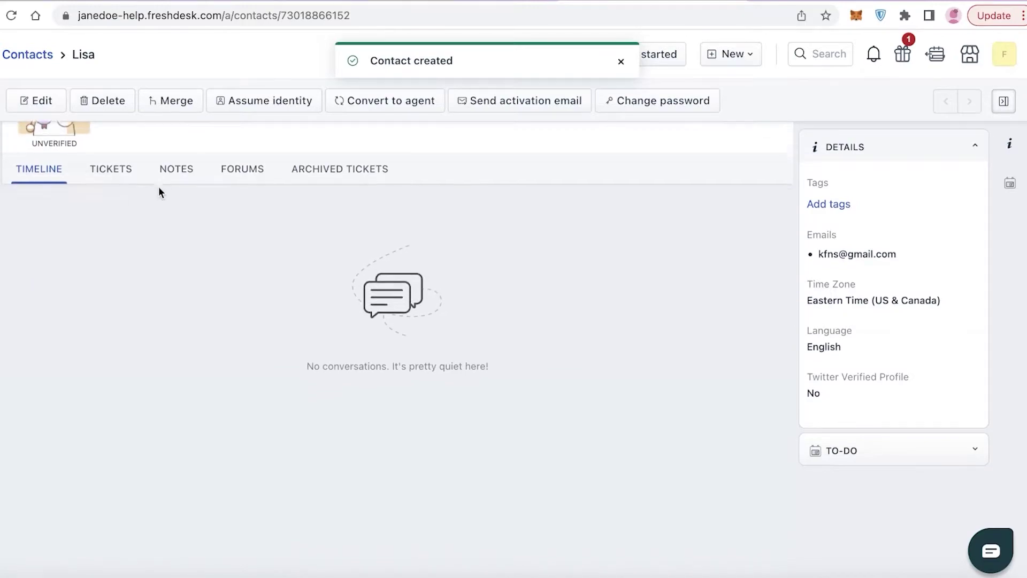
click(115, 195)
click(58, 196)
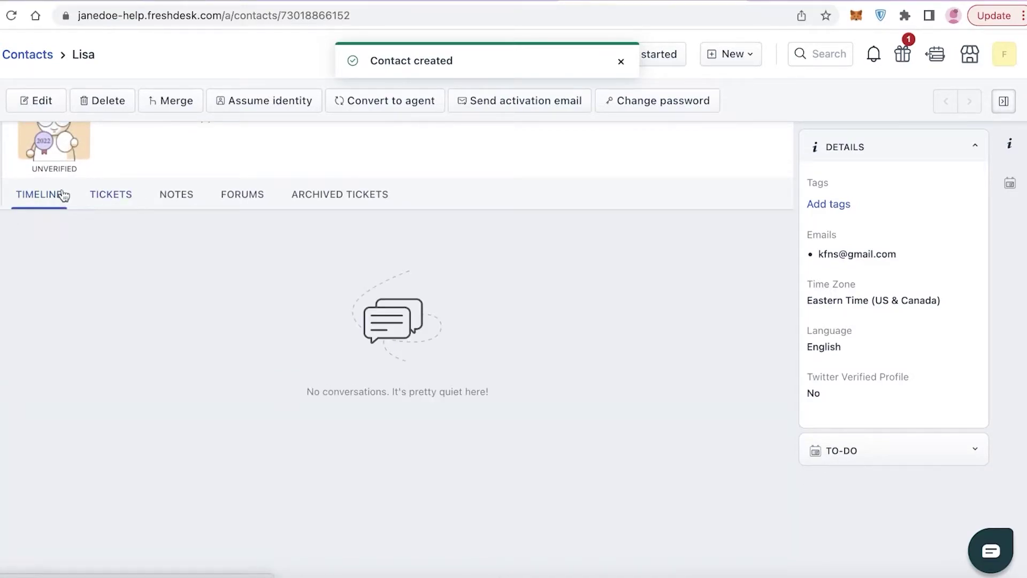
scroll(286, 165, up, 2)
click(134, 262)
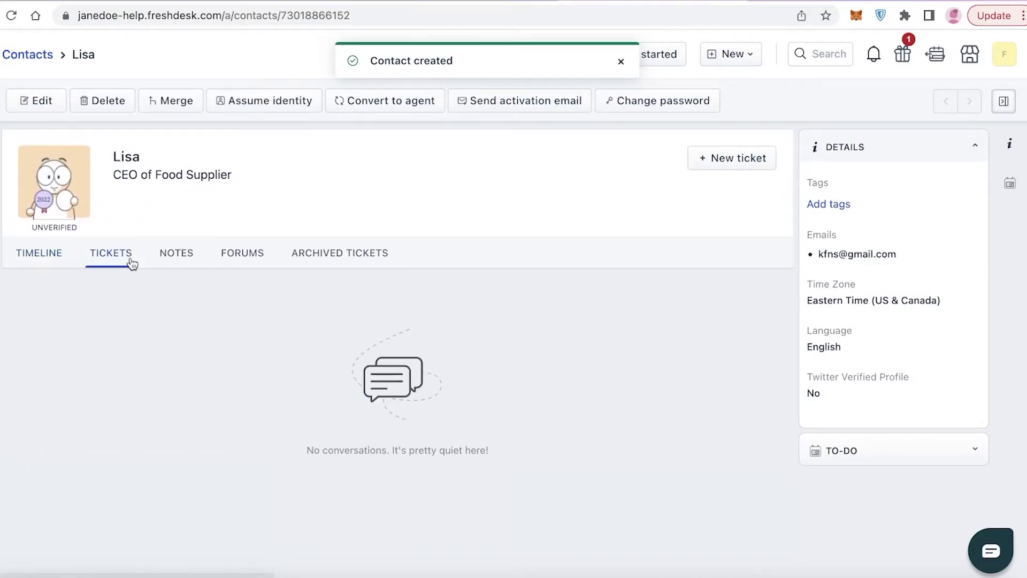
click(180, 254)
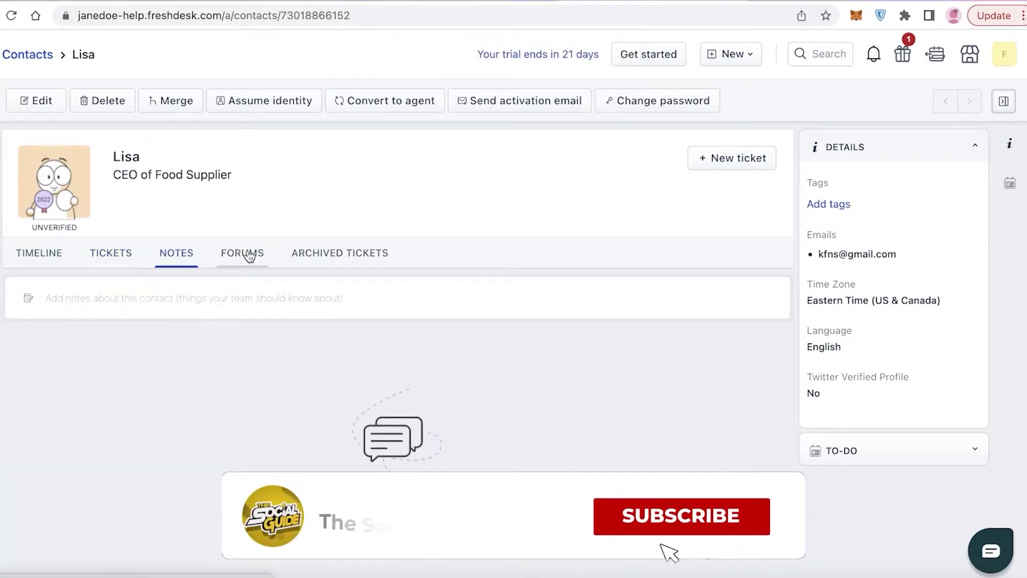
click(249, 256)
click(384, 259)
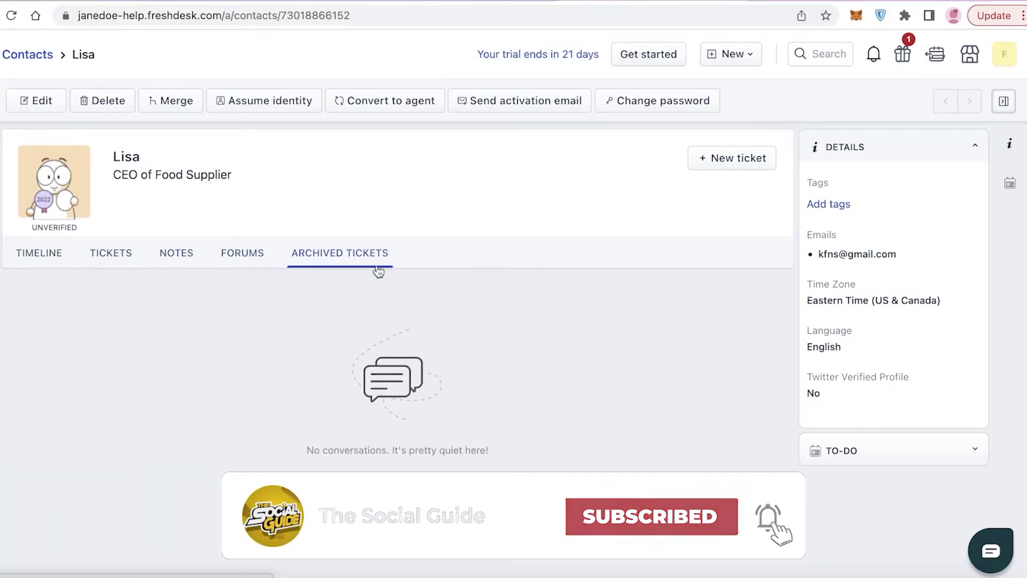
scroll(241, 294, down, 2)
scroll(241, 294, up, 2)
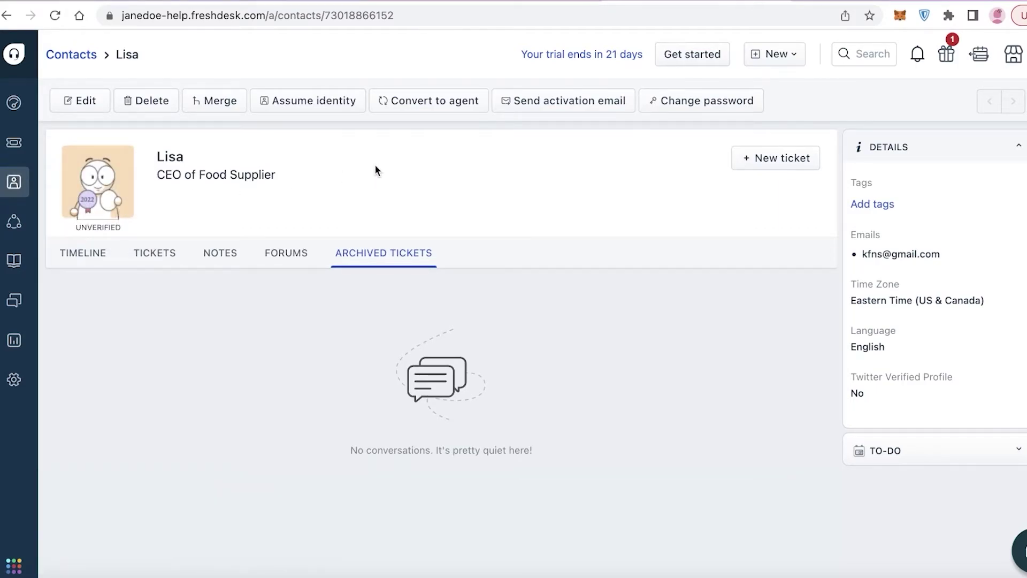
Begin converting the contact to an agent, then cancel, leaving it unchanged.
mouse_move(13, 192)
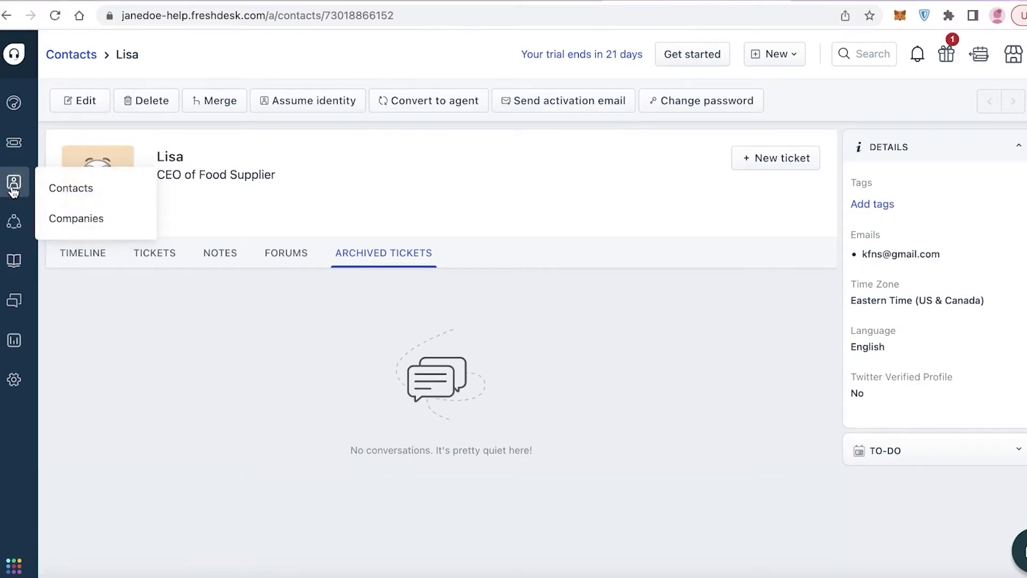
click(463, 102)
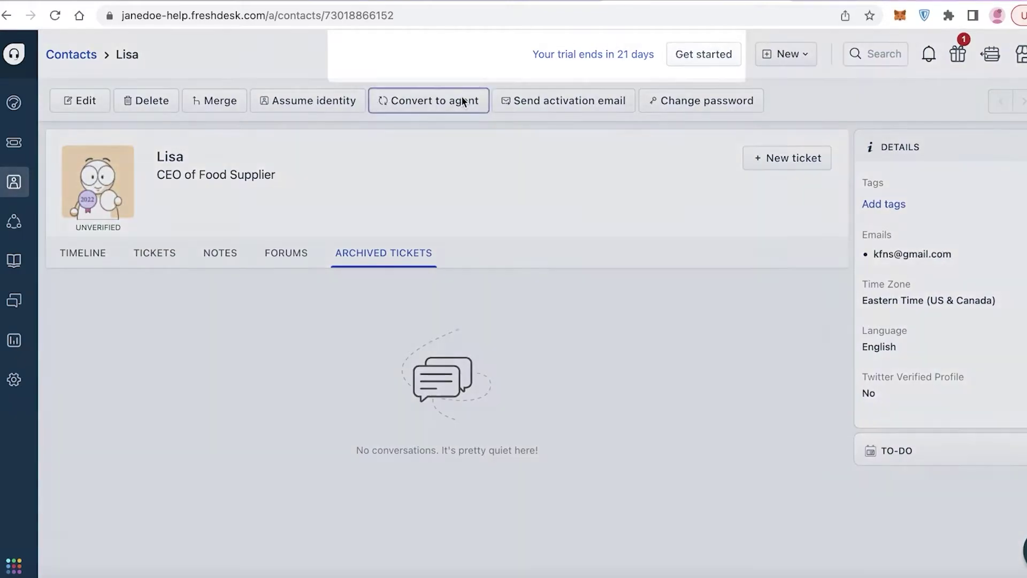
click(629, 252)
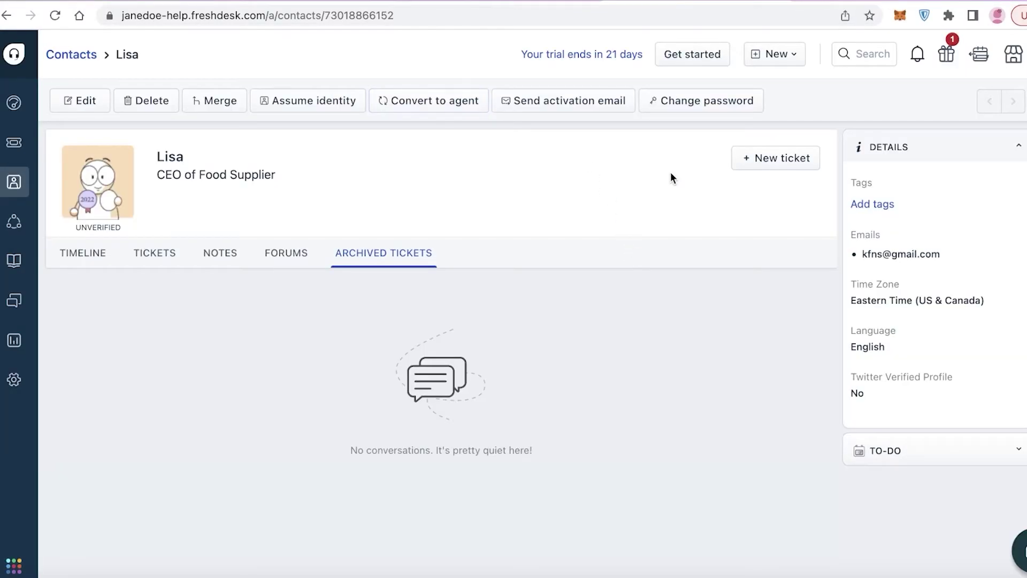
mouse_move(18, 190)
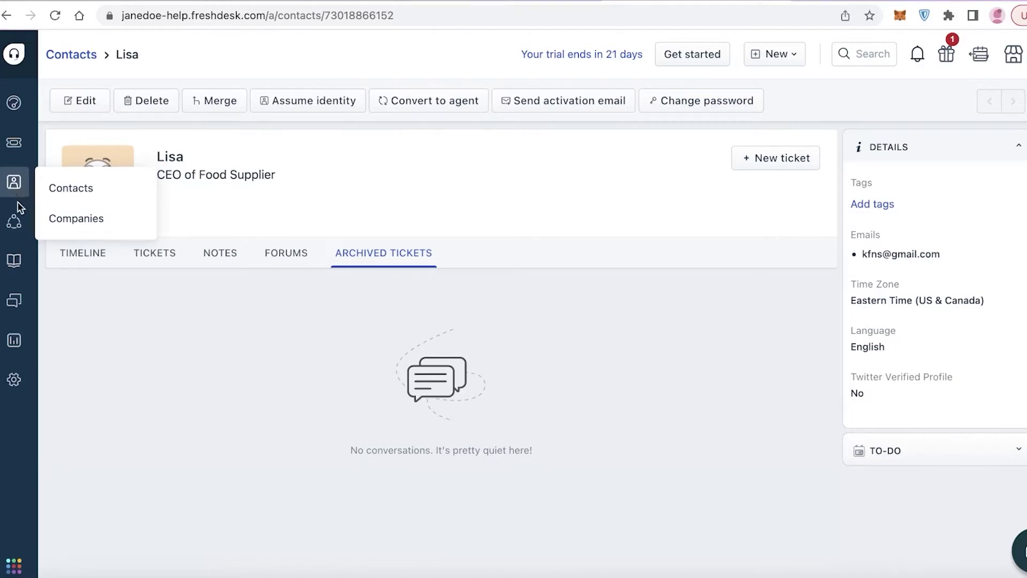
Reach the Twitter streams setup page under Social, then go to the knowledge base.
click(16, 231)
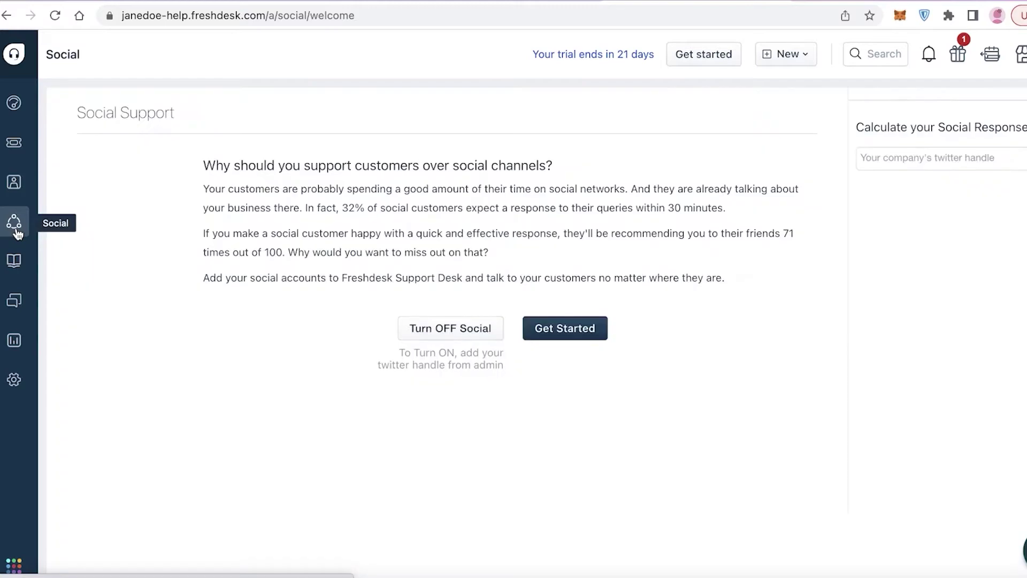
click(570, 329)
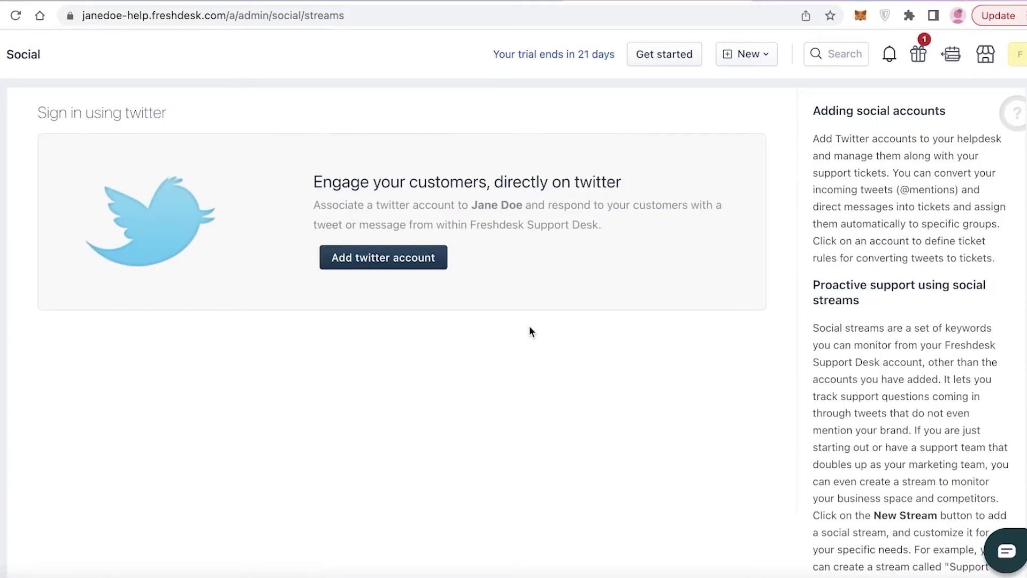
scroll(511, 341, down, 3)
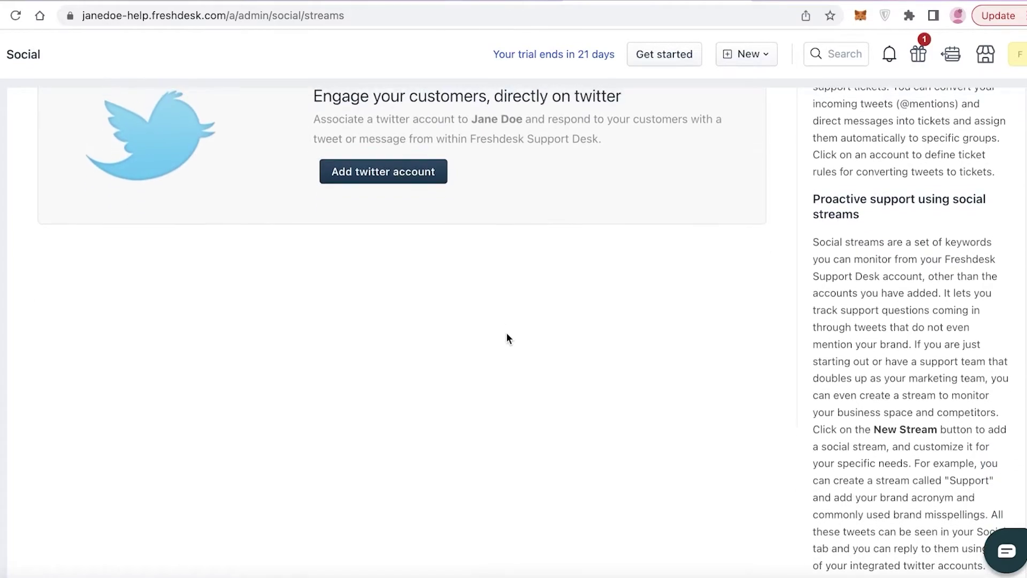
scroll(507, 337, up, 3)
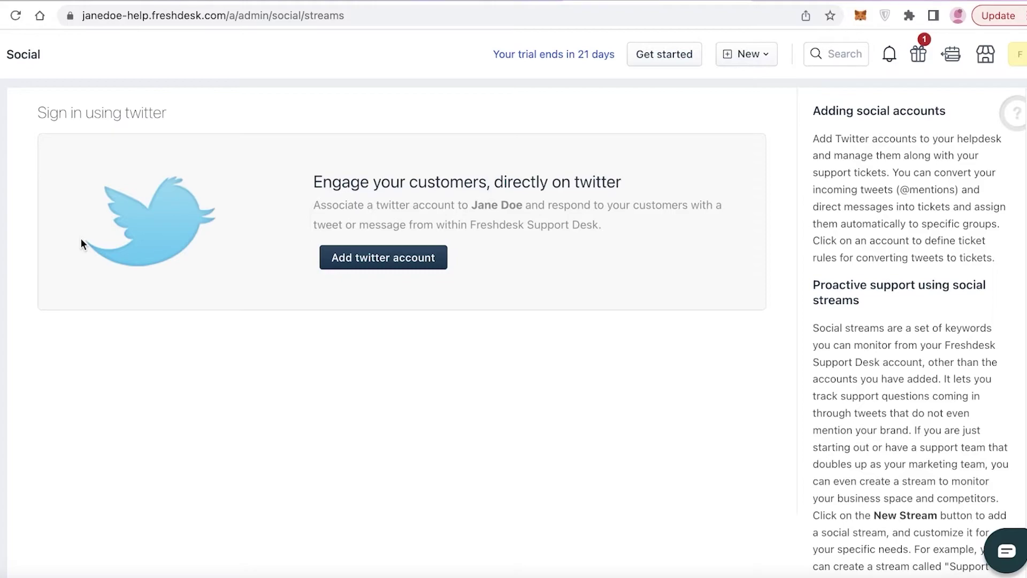
click(17, 261)
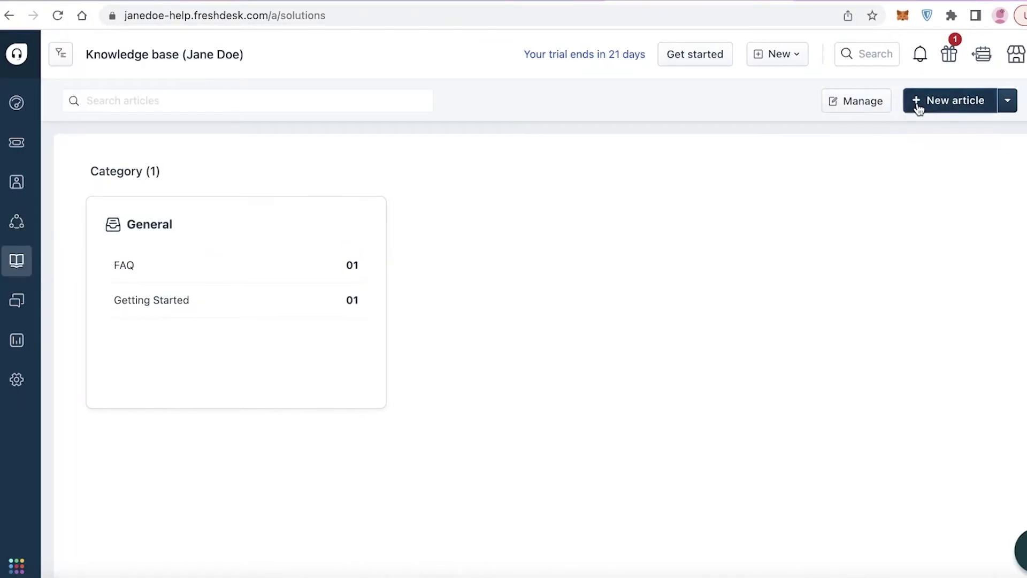
Start a new knowledge base article, then discard the draft unsaved.
click(919, 103)
click(797, 249)
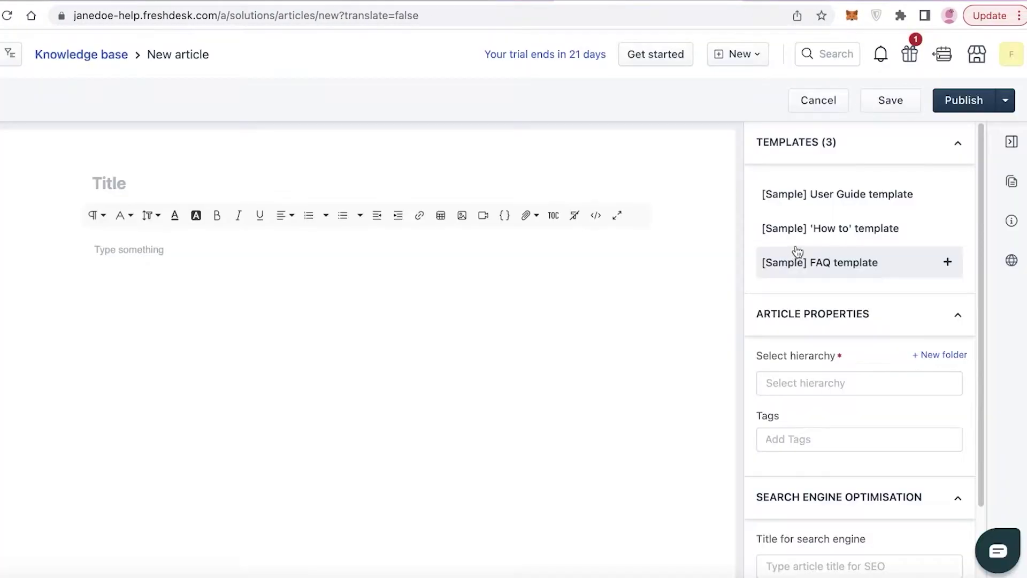
click(957, 143)
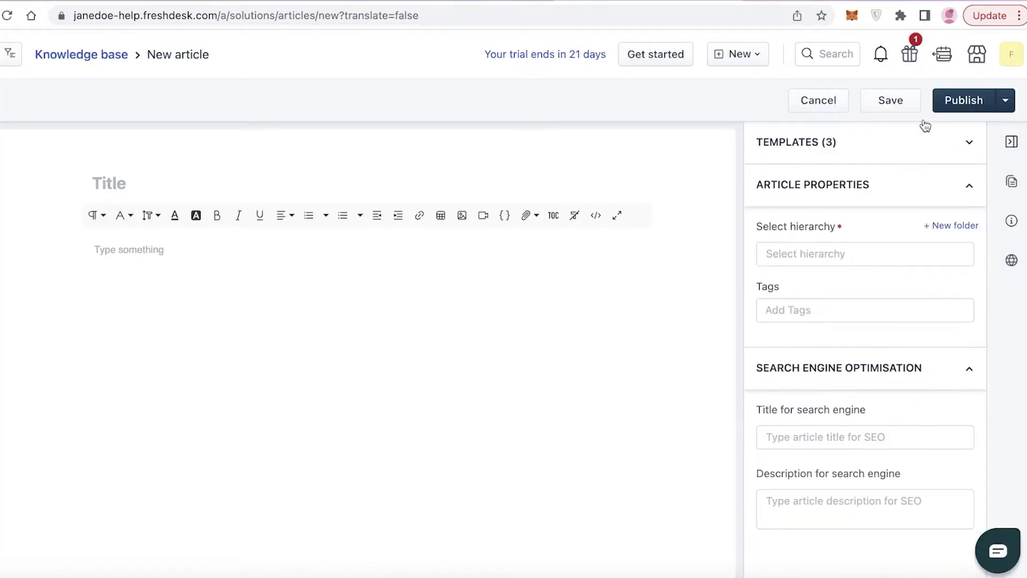
click(806, 109)
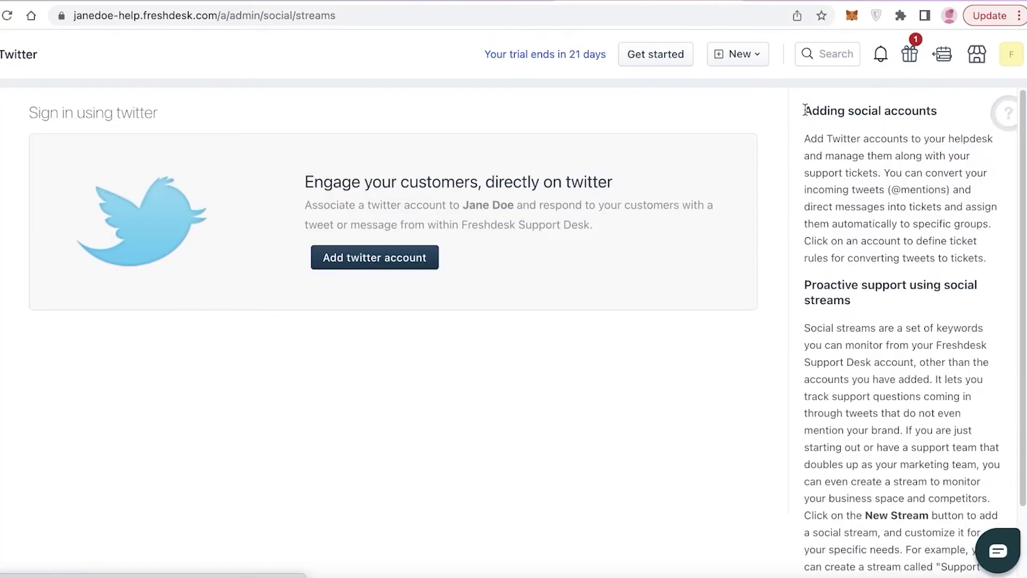
Return to Solutions, then go to the Forums activity page.
click(18, 270)
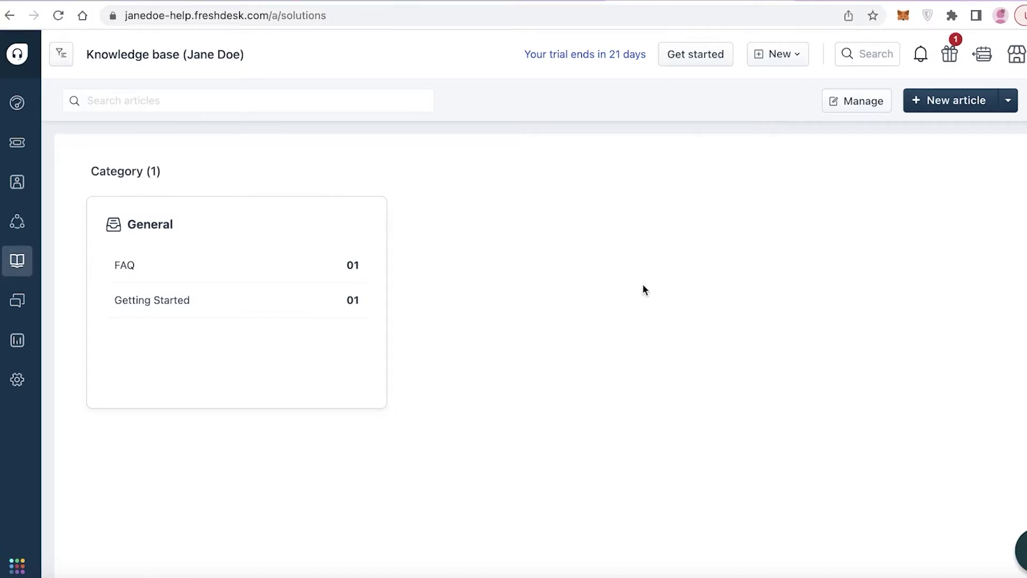
scroll(643, 285, down, 1)
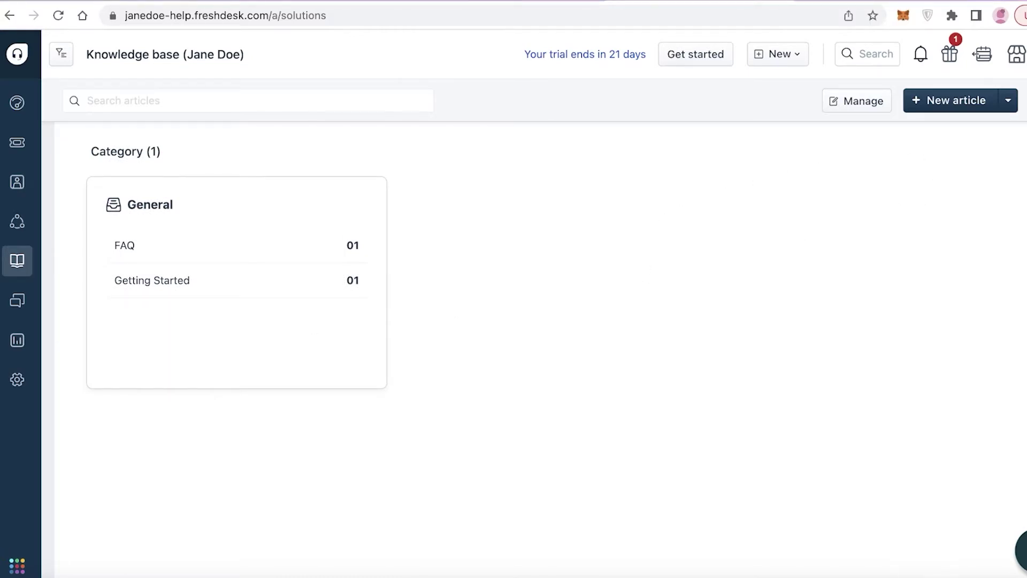
click(12, 304)
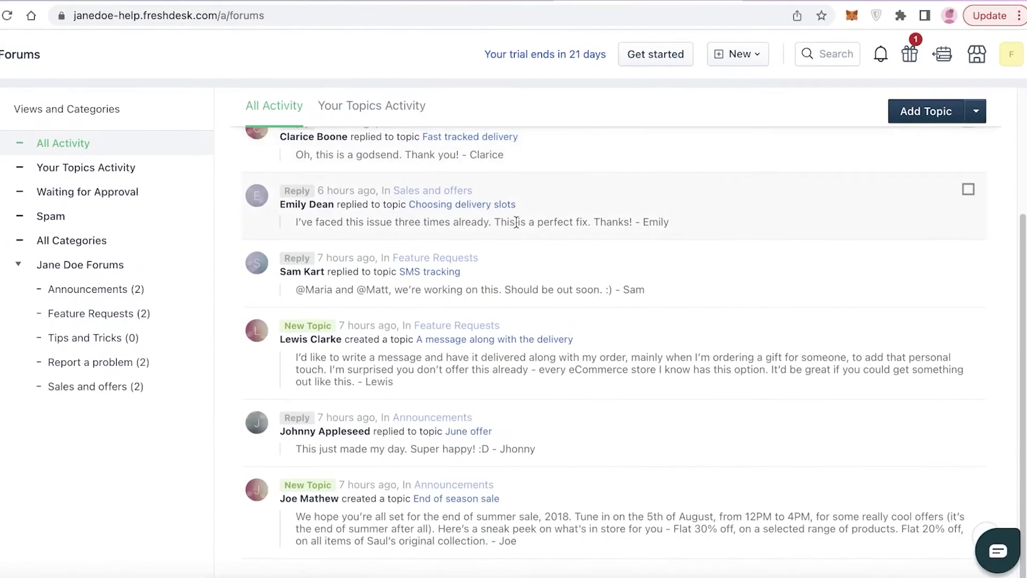
Bring up a blank Add Topic form with Announcements preset as its forum.
click(933, 119)
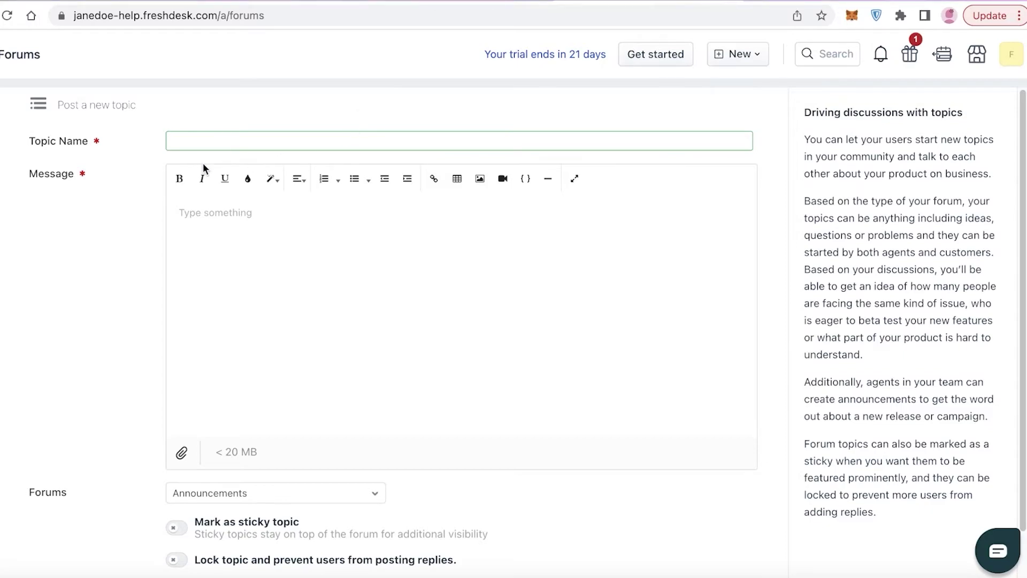
scroll(214, 249, down, 2)
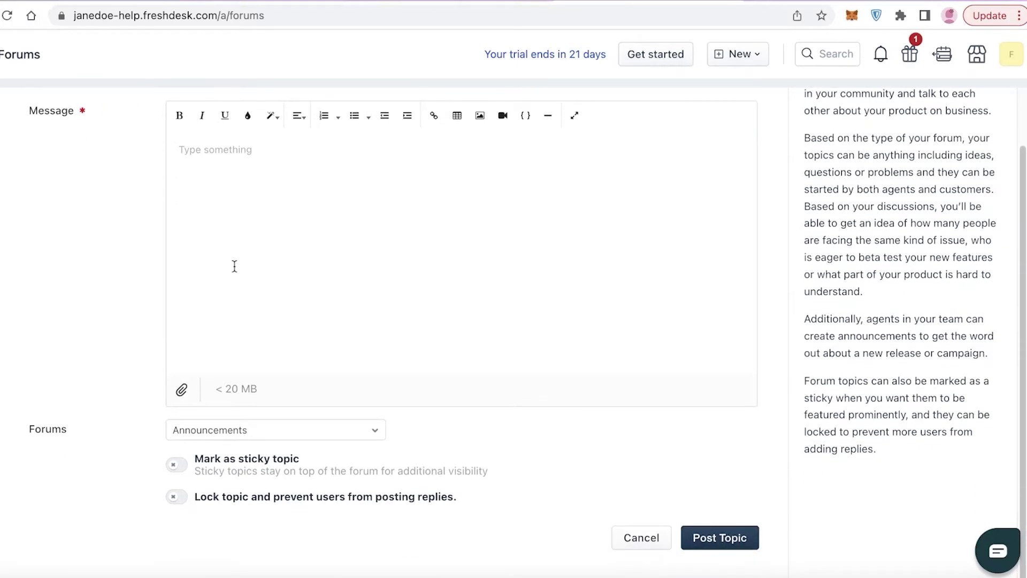
mouse_move(11, 345)
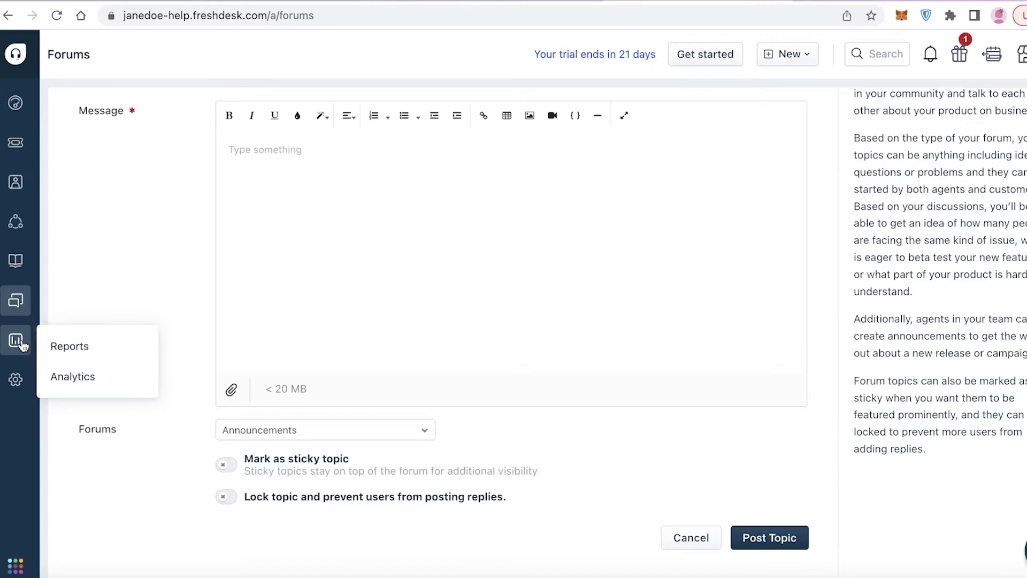
Open the helpdesk Reports list, browse it, and view the Agent Performance report.
click(90, 351)
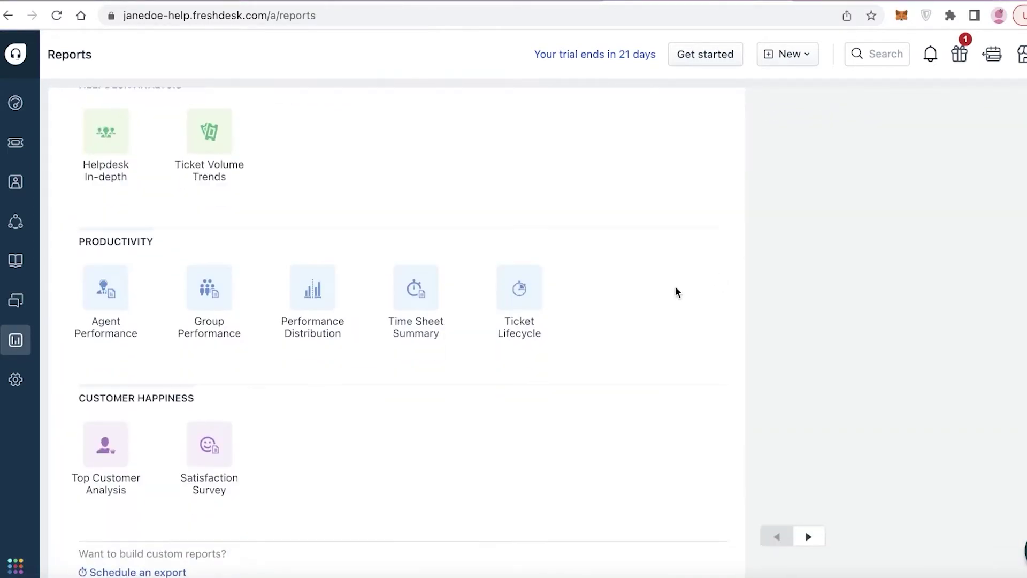
scroll(548, 236, up, 3)
scroll(348, 236, down, 4)
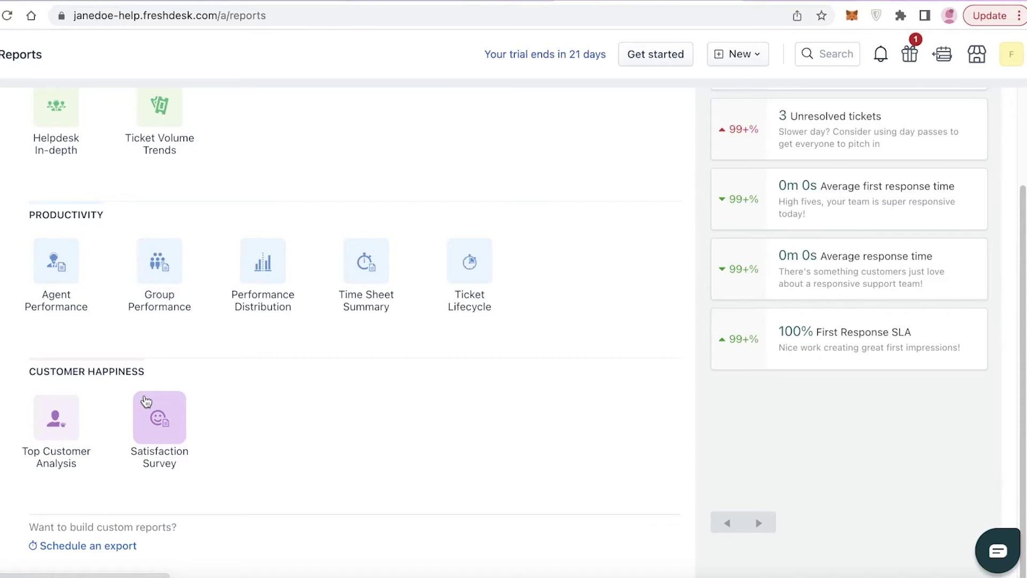
scroll(217, 322, up, 3)
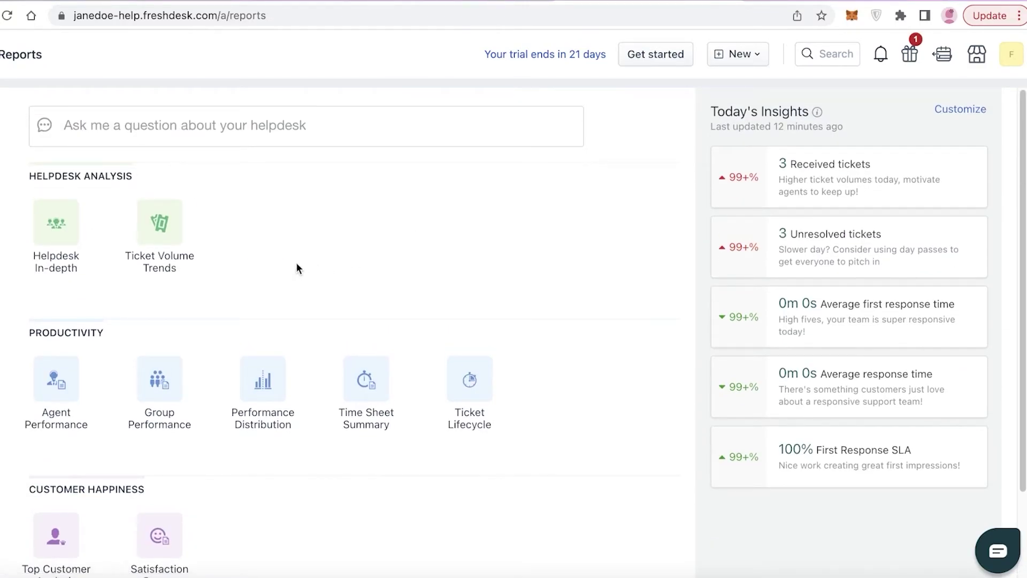
scroll(297, 262, down, 3)
scroll(297, 262, up, 3)
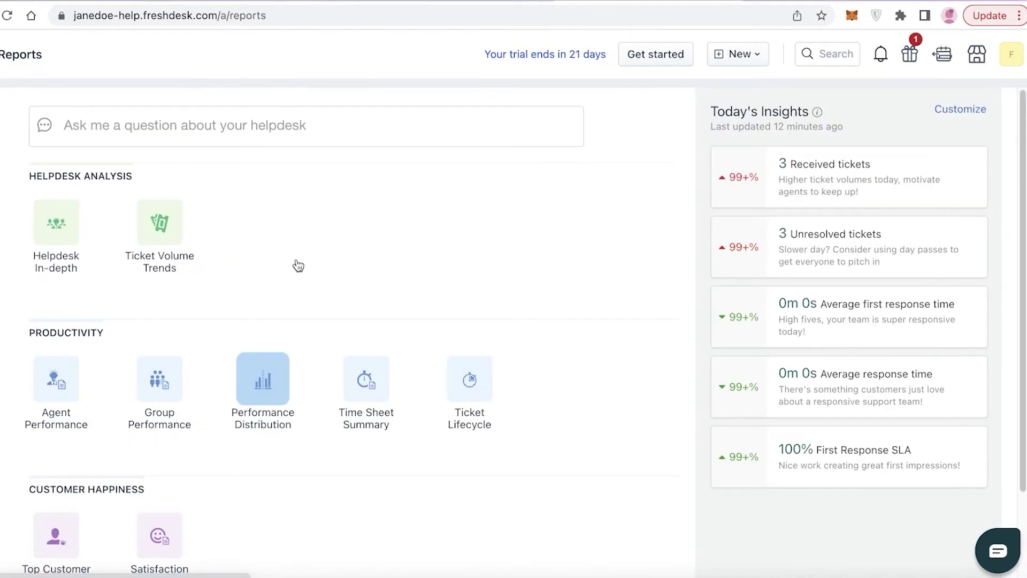
click(58, 393)
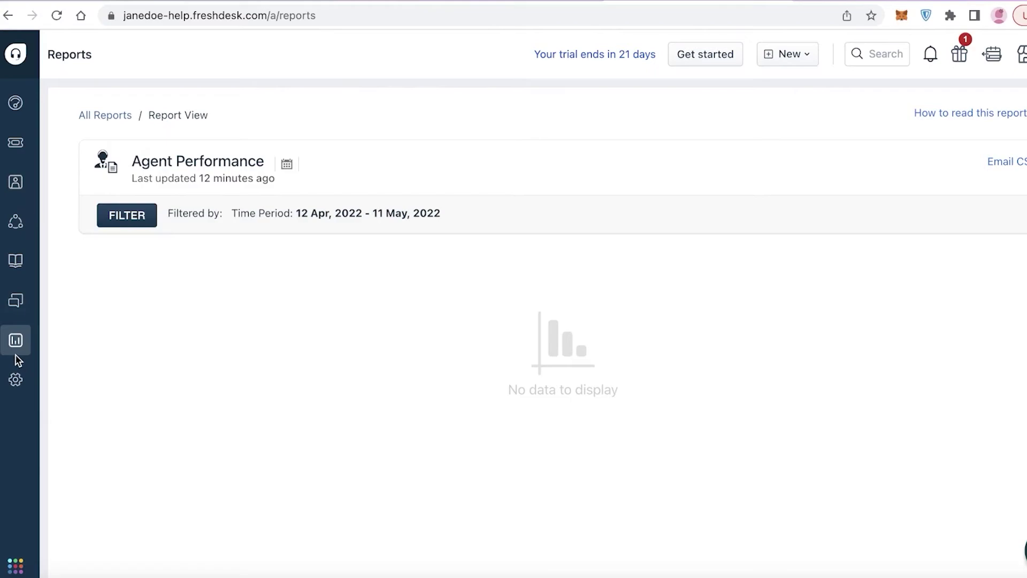
Return to all reports and open Performance Distribution for 12 Apr – 11 May 2022.
mouse_move(15, 354)
click(52, 349)
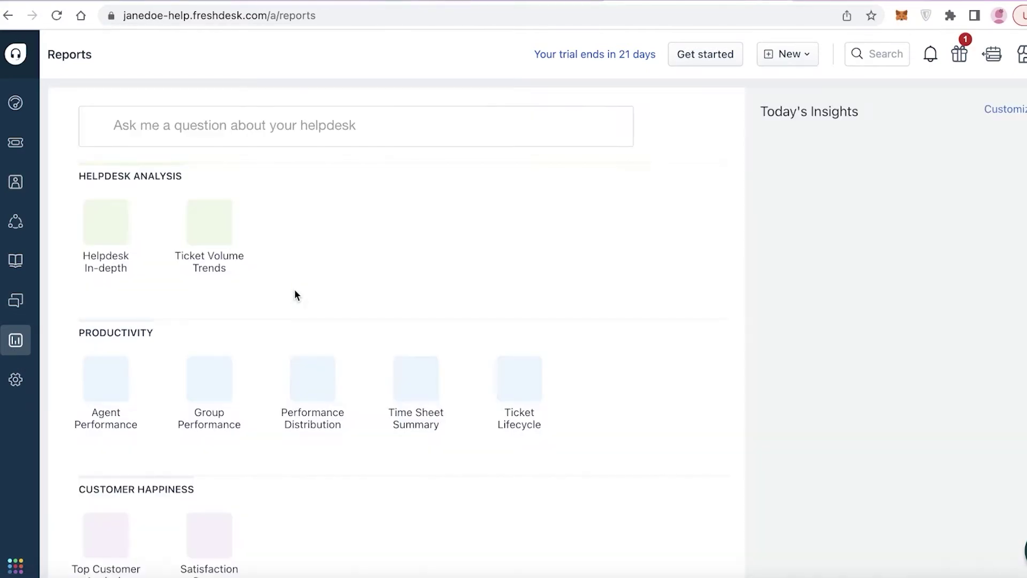
scroll(278, 300, down, 3)
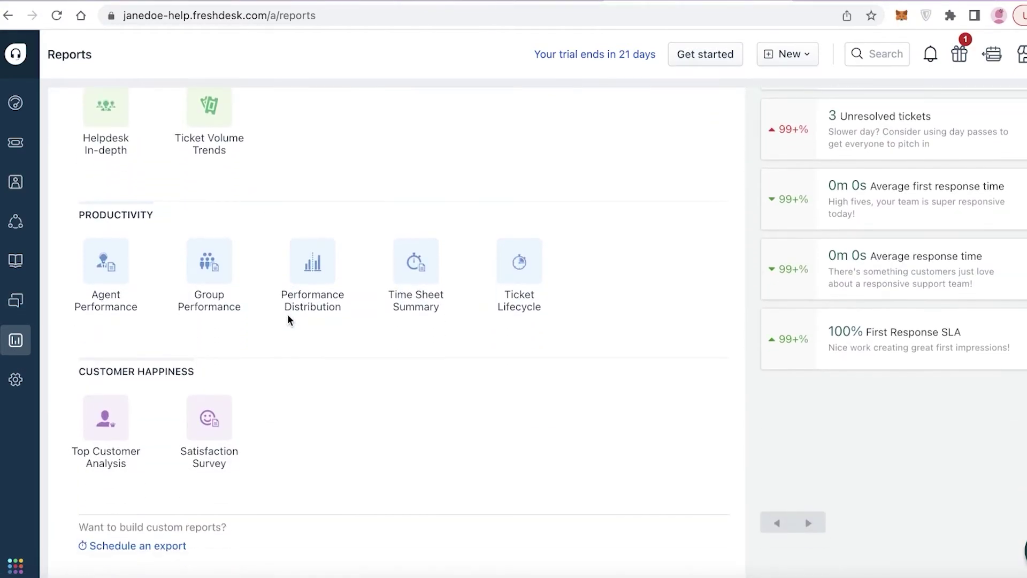
click(302, 264)
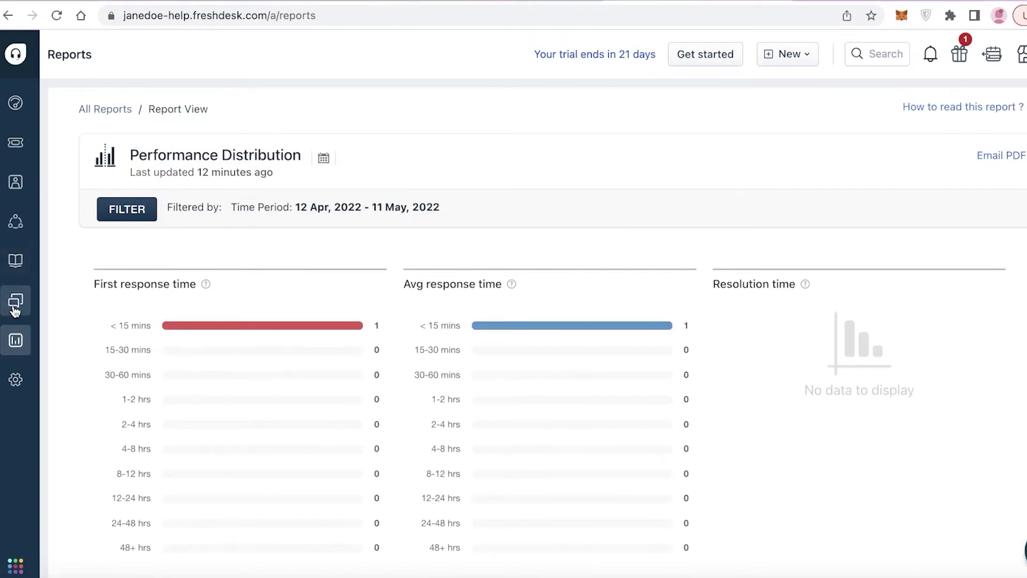
mouse_move(21, 342)
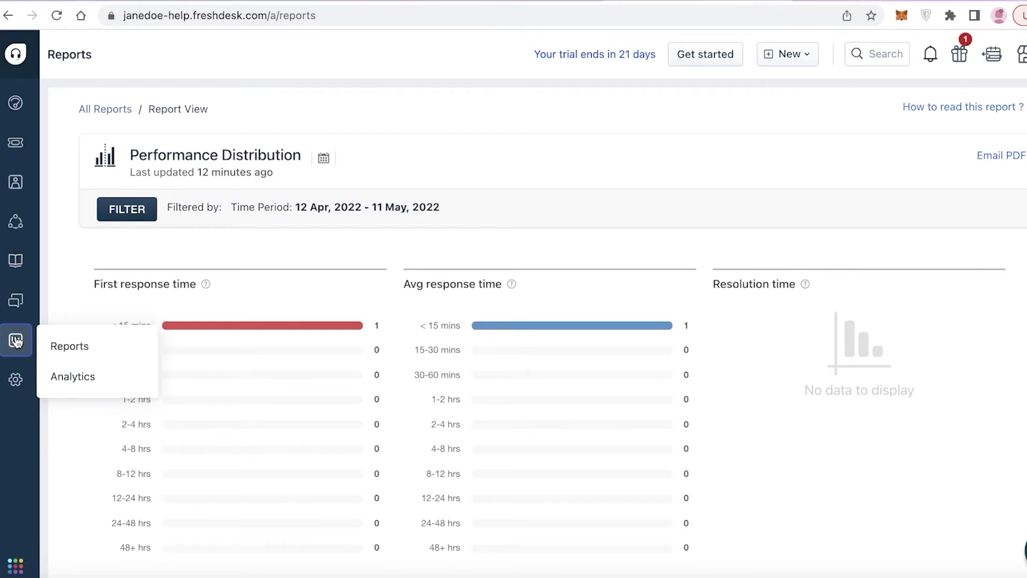
Open the Analytics section and dismiss the Freshdesk Analytics welcome video.
click(74, 374)
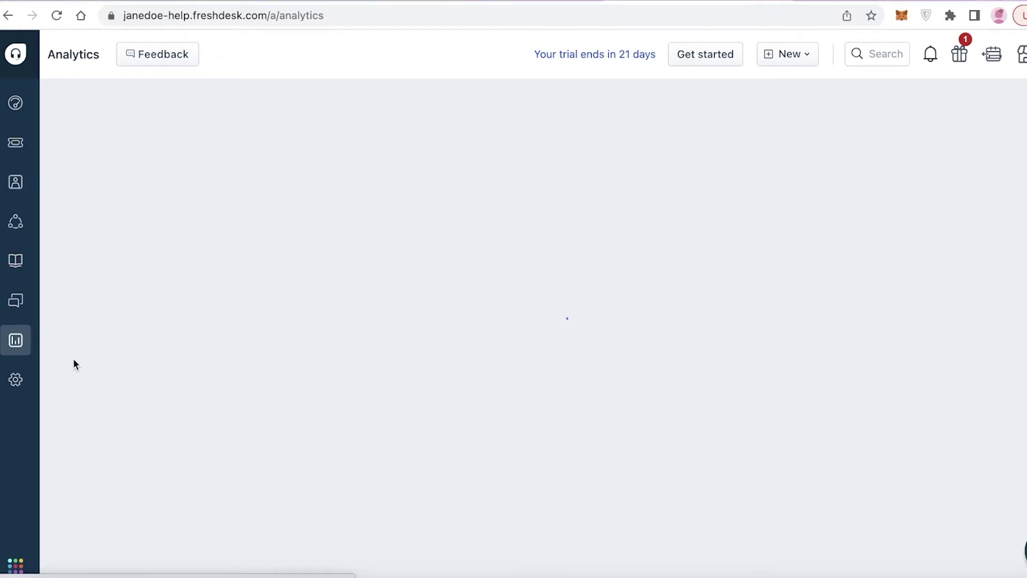
mouse_move(16, 342)
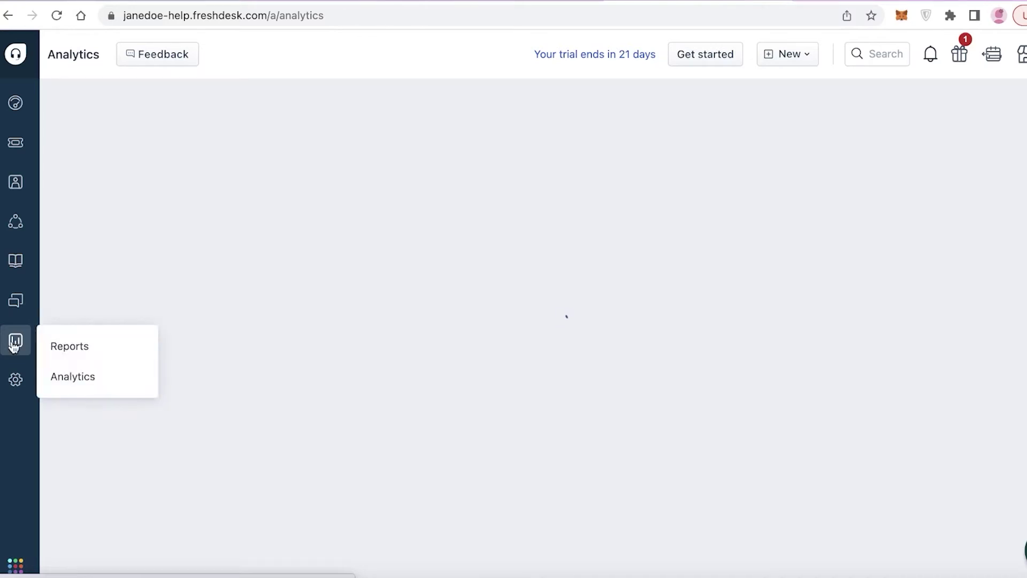
click(48, 374)
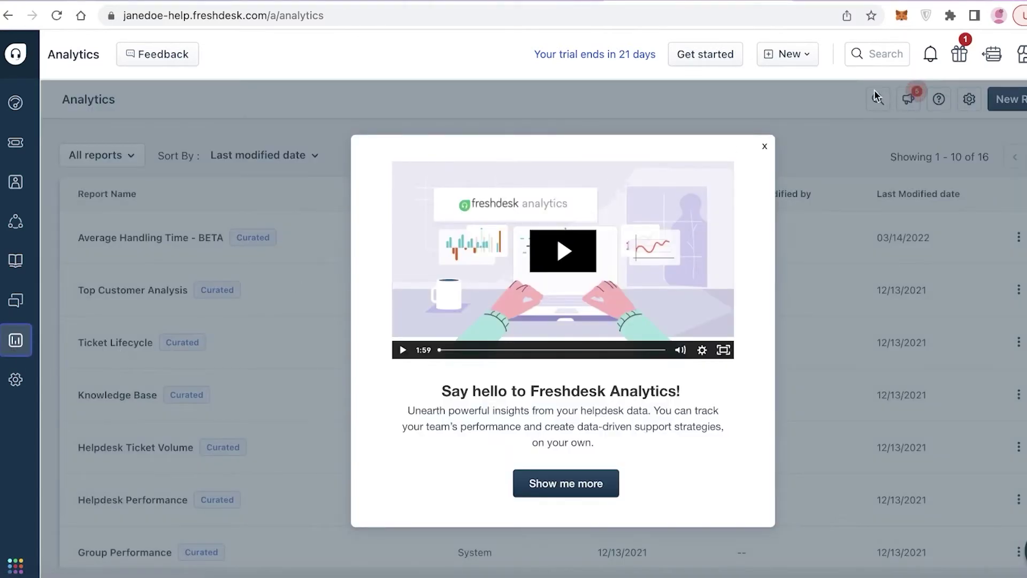
click(764, 146)
Scroll through the 16 curated Analytics reports, then go to Admin settings.
scroll(759, 163, down, 4)
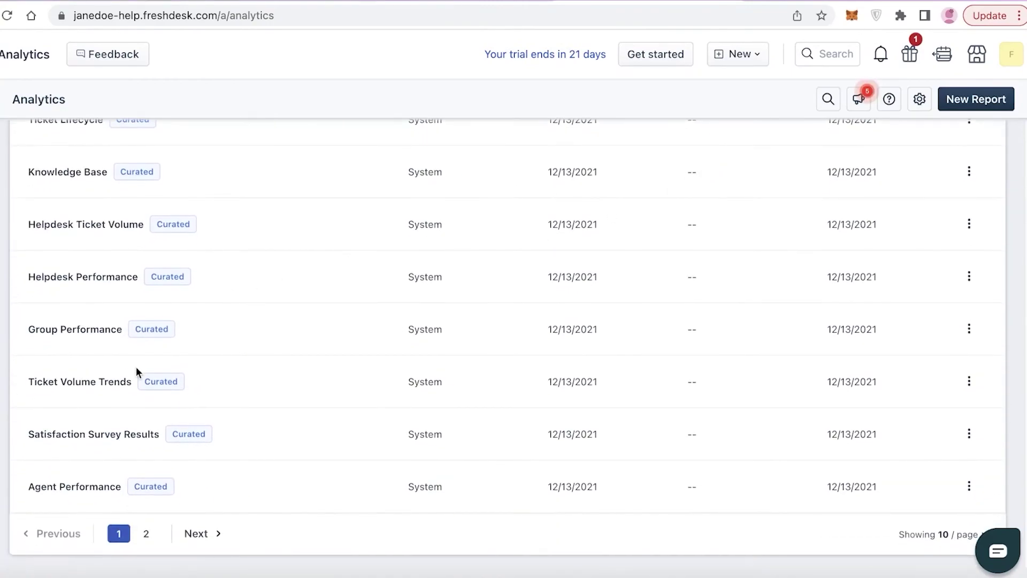
scroll(139, 368, up, 4)
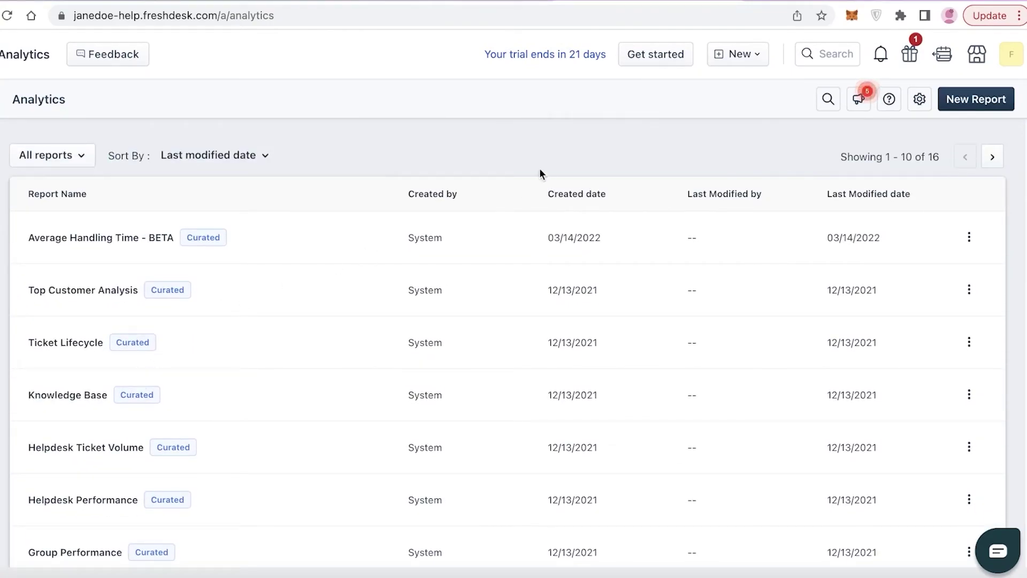
scroll(539, 170, down, 4)
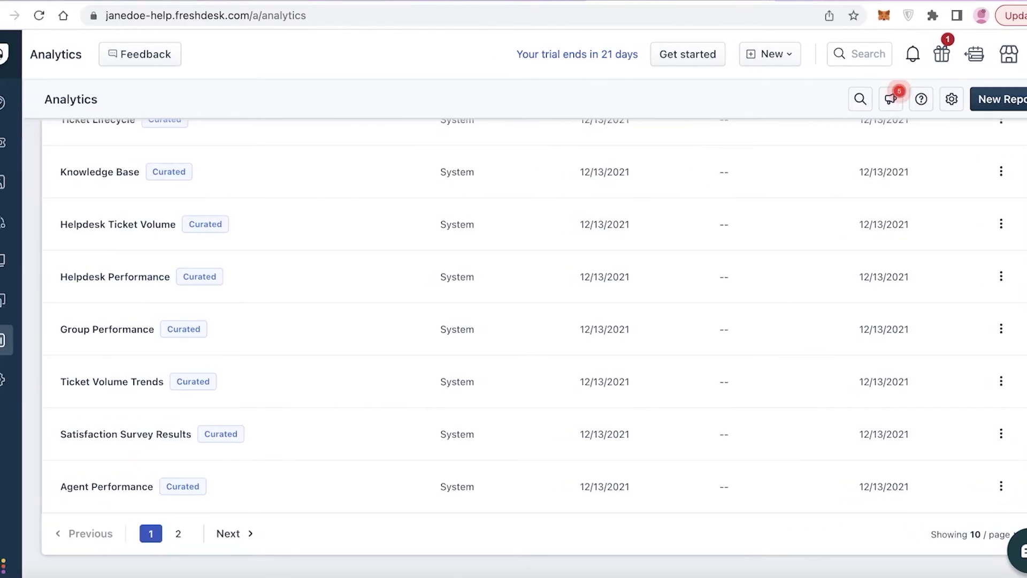
click(3, 379)
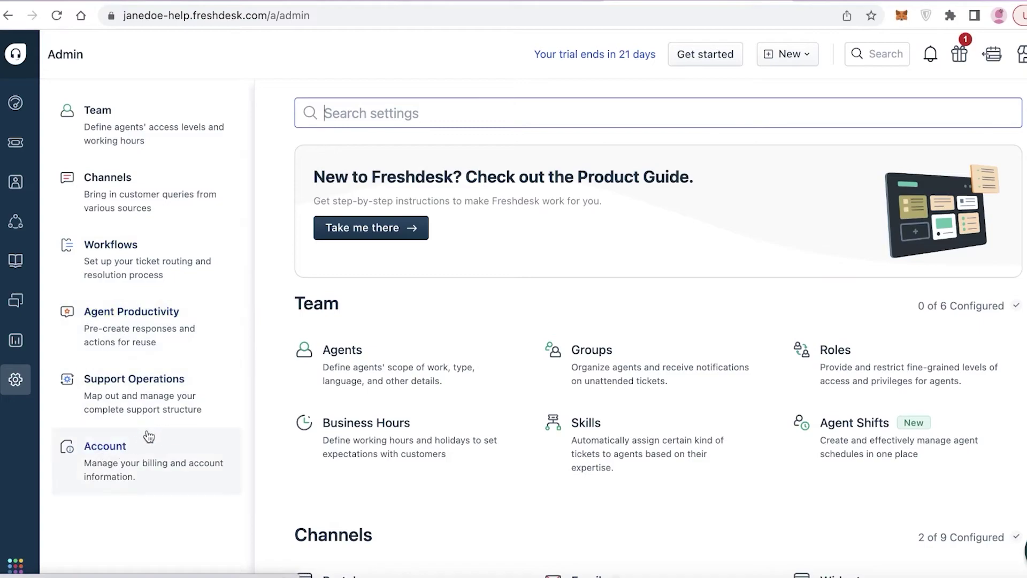
Check the Freshworks account panel and profile menu, then open the Neo Marketplace apps.
scroll(710, 197, down, 15)
scroll(710, 197, up, 3)
scroll(489, 223, up, 9)
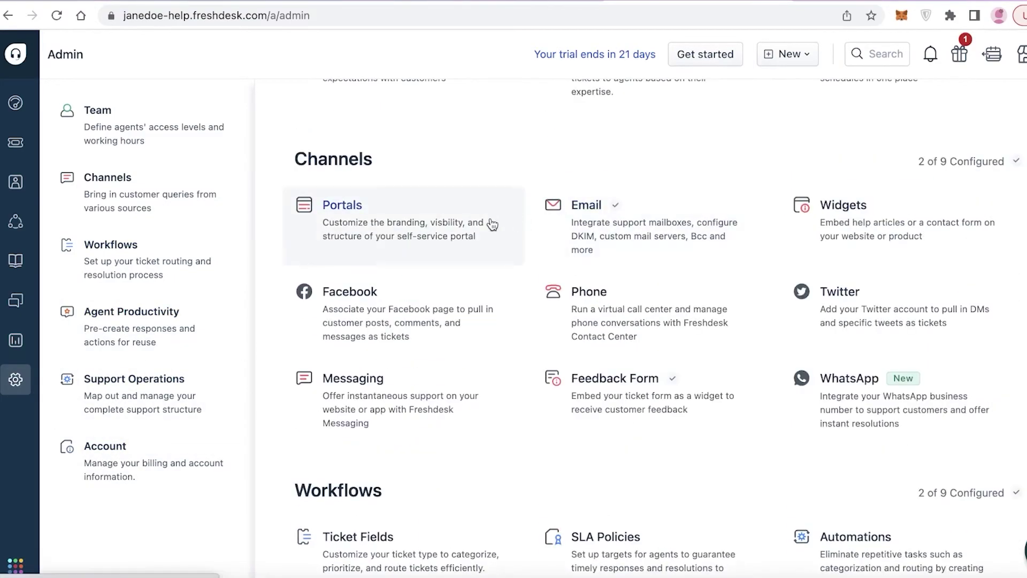
click(15, 564)
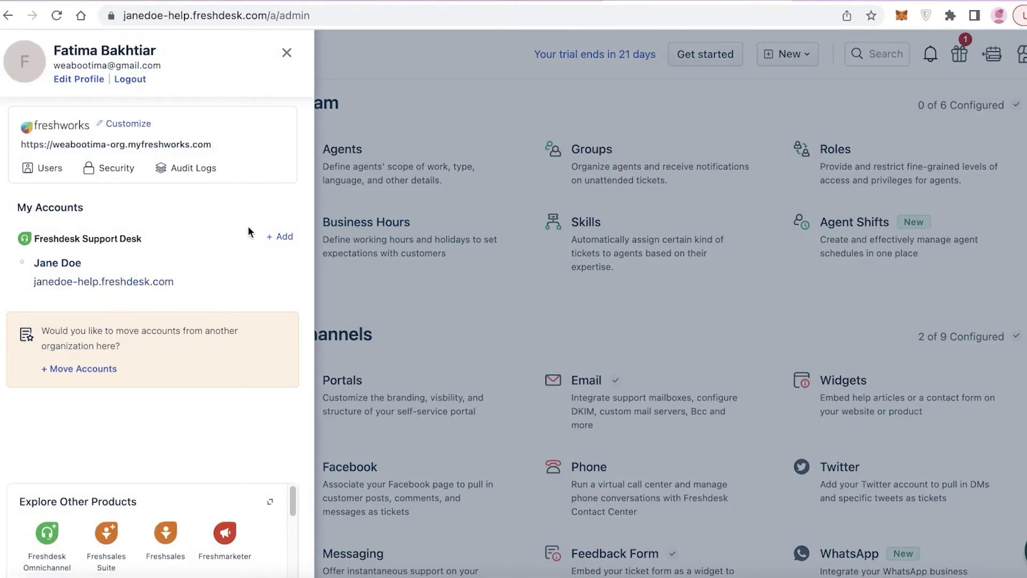
click(486, 259)
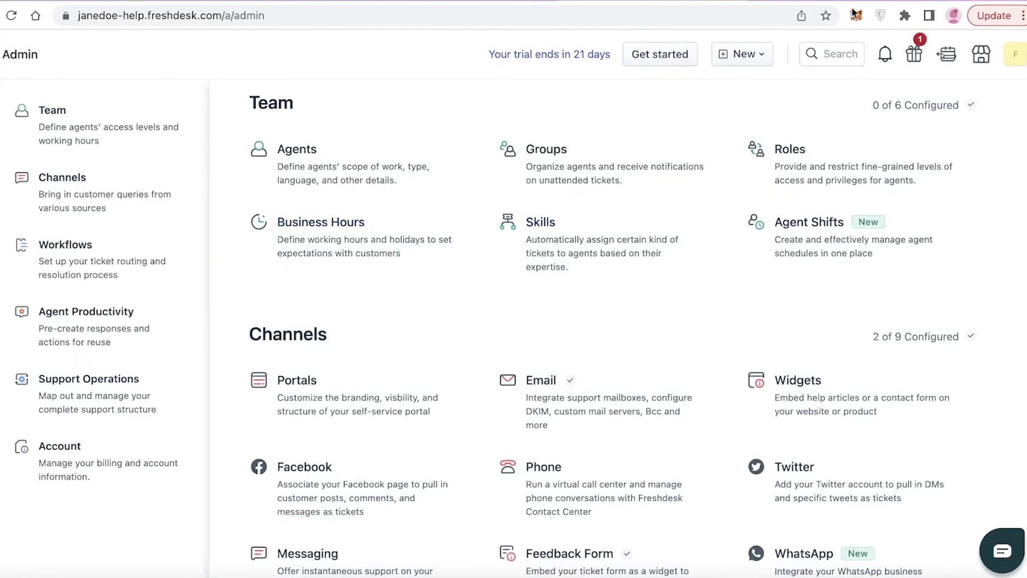
click(1024, 54)
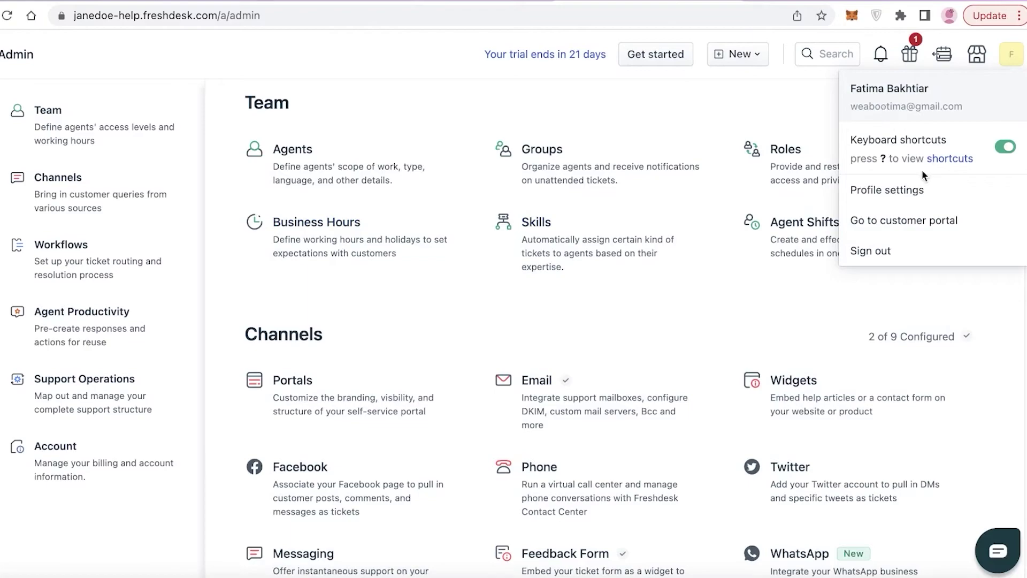
click(977, 56)
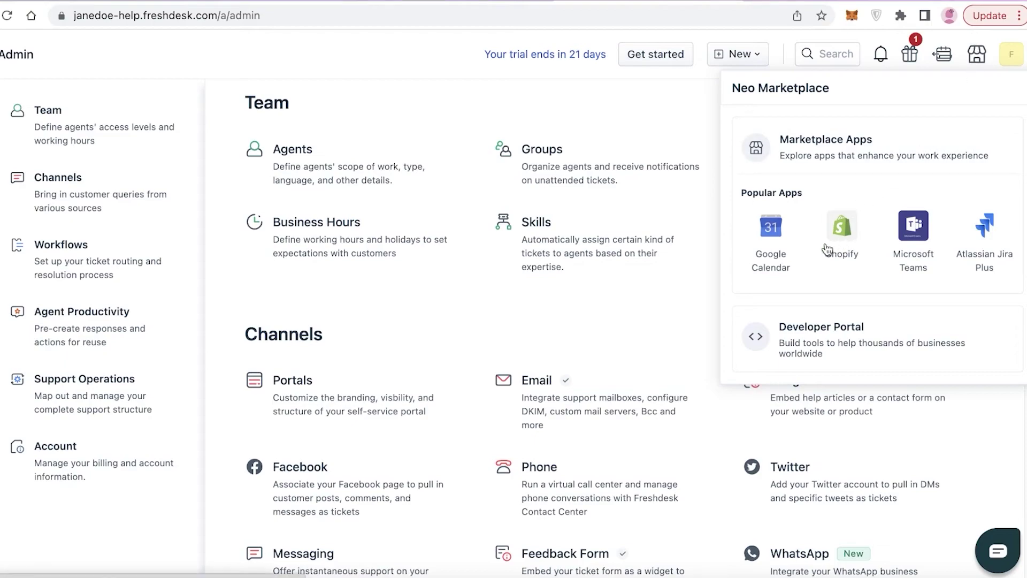
Close Neo Marketplace, view out-of-office scheduling, and open then close What's new.
click(977, 63)
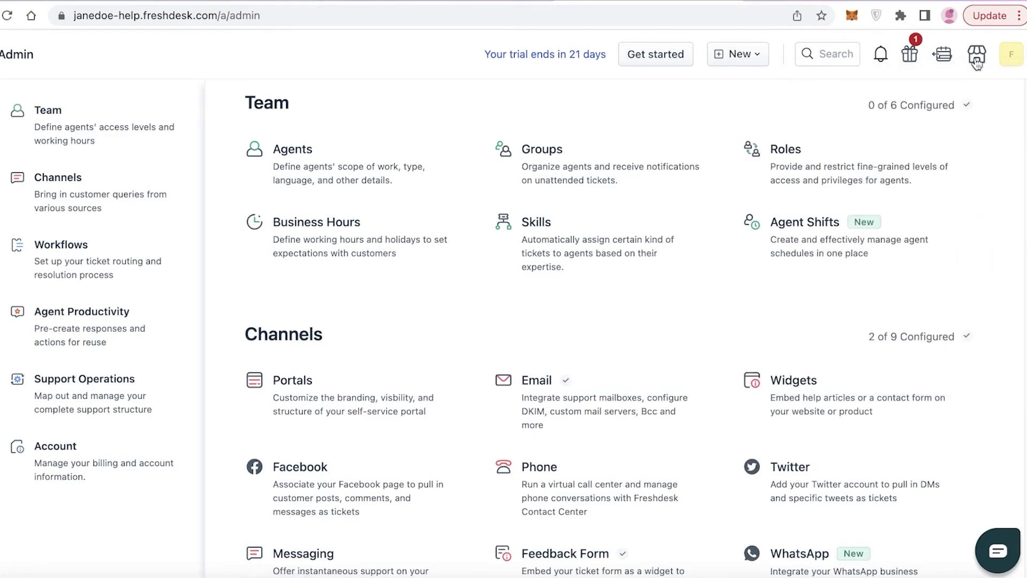
click(935, 59)
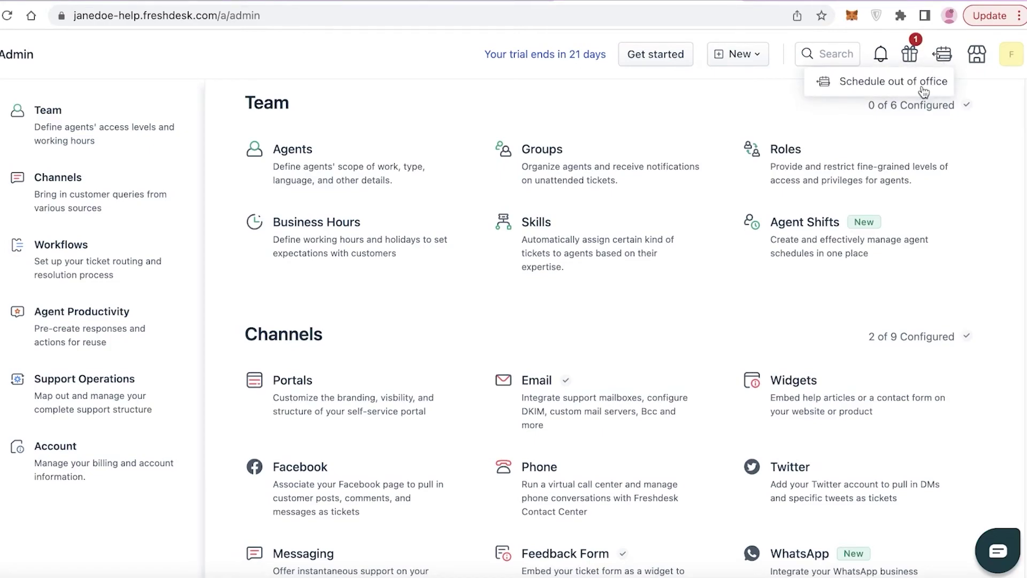
click(902, 57)
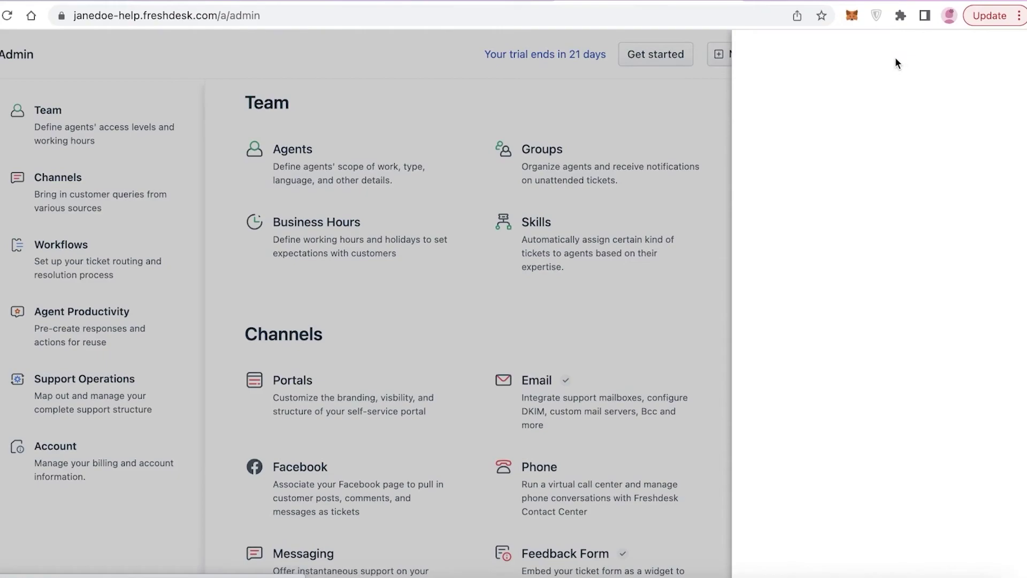
click(659, 101)
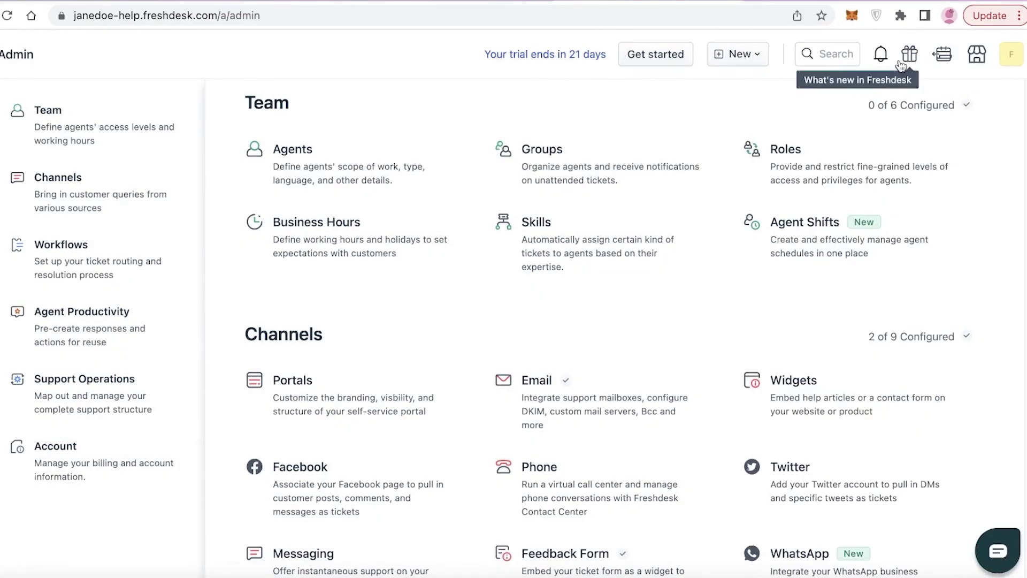
scroll(695, 113, up, 4)
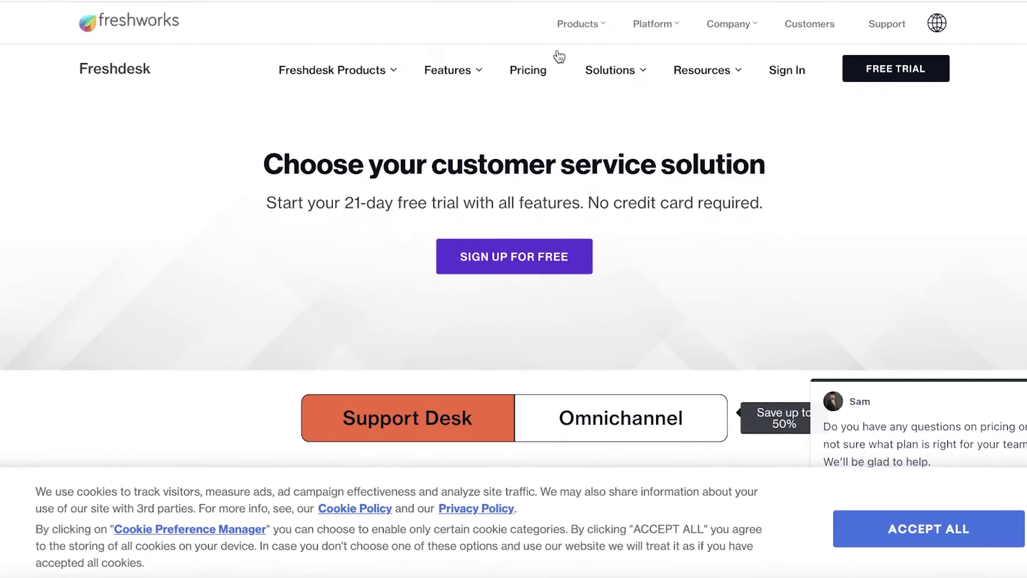
Scroll through the Free, Growth, Pro and Enterprise ($79 per agent) plans and feature lists.
scroll(889, 149, down, 10)
scroll(84, 138, up, 5)
scroll(119, 150, down, 2)
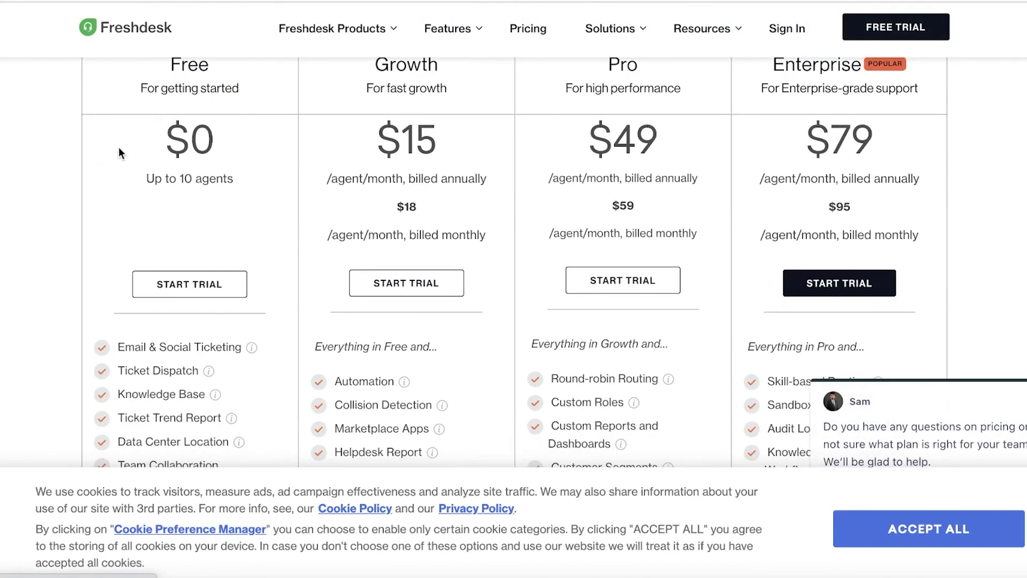
scroll(147, 195, down, 3)
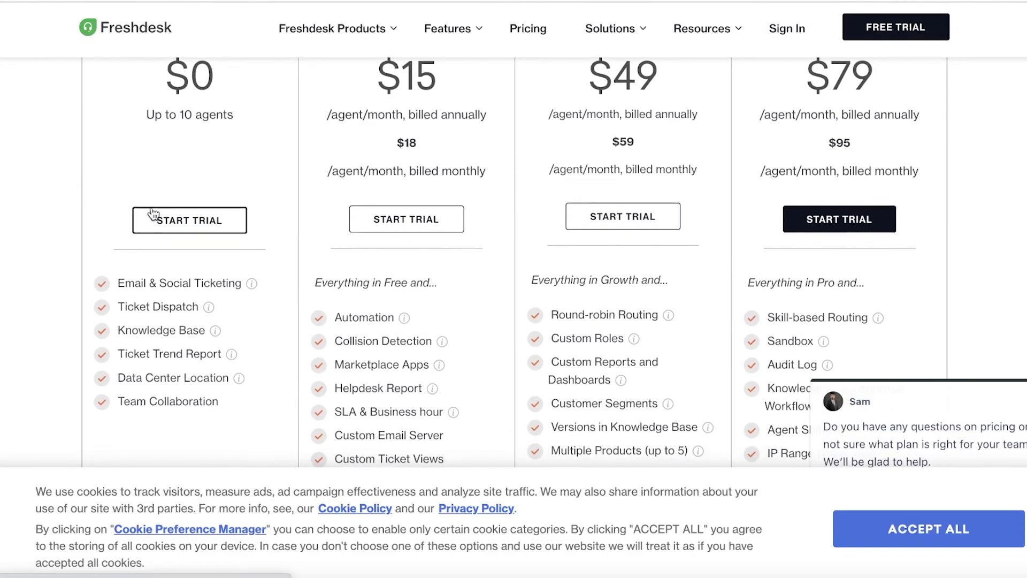
scroll(147, 194, up, 3)
scroll(161, 187, down, 3)
scroll(164, 185, up, 3)
scroll(167, 184, down, 2)
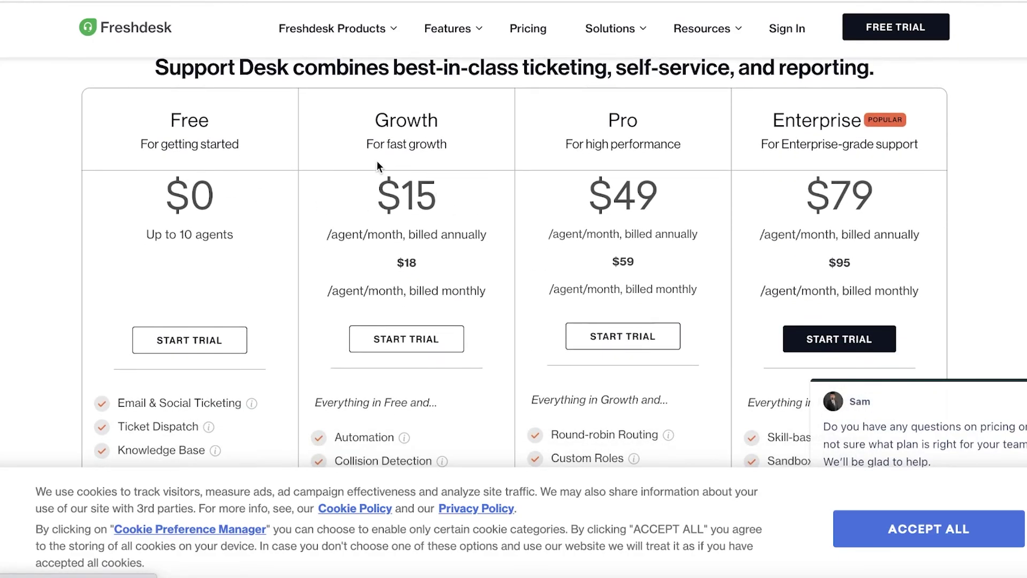
scroll(377, 161, down, 1)
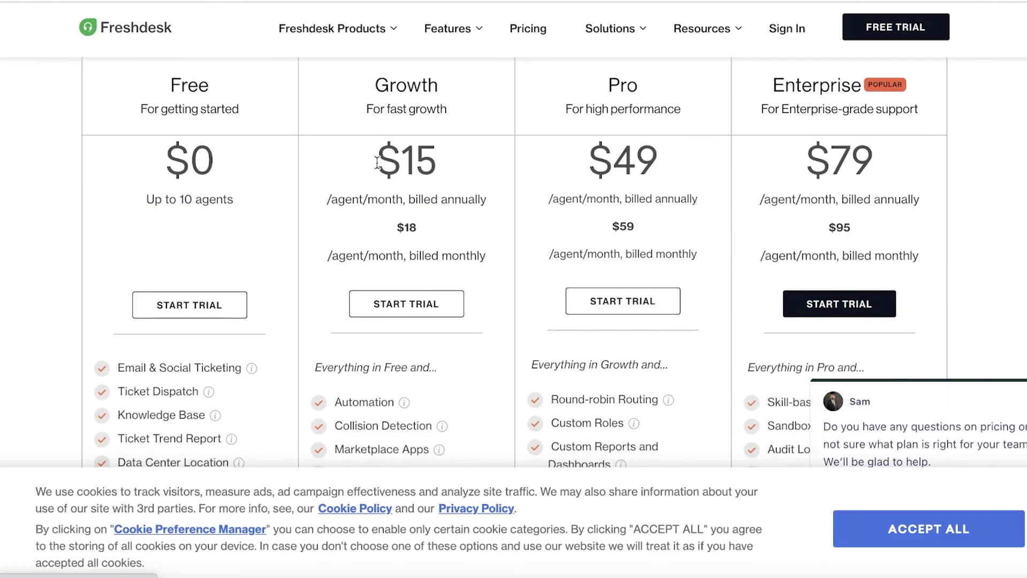
scroll(378, 166, down, 6)
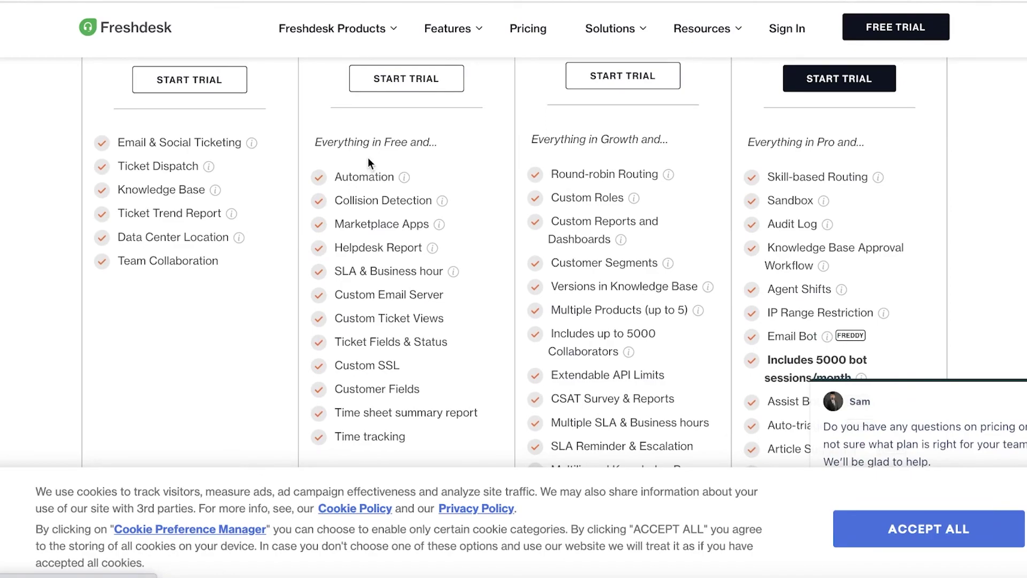
scroll(369, 157, up, 10)
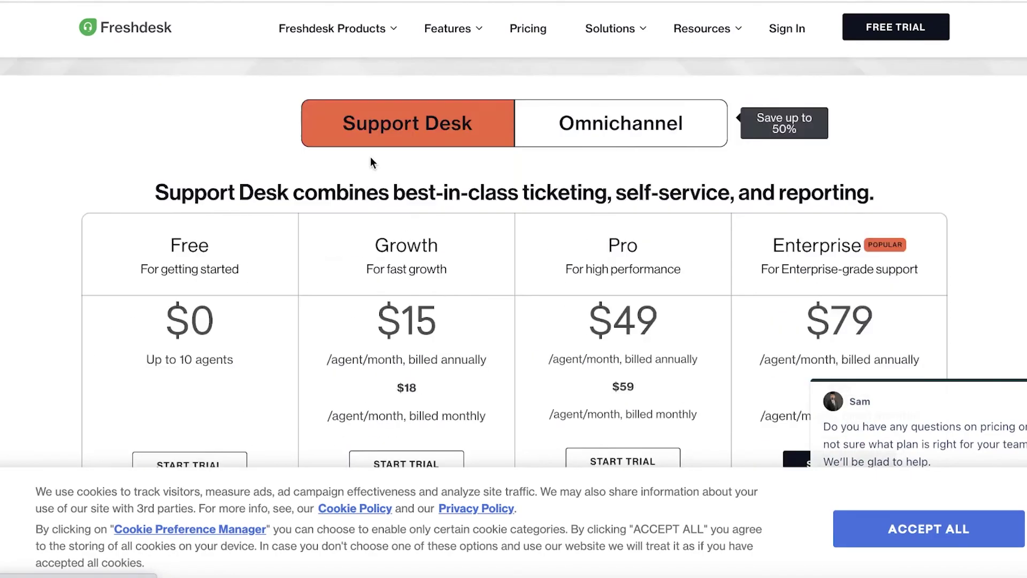
scroll(371, 160, down, 2)
scroll(994, 211, down, 5)
scroll(994, 210, up, 1)
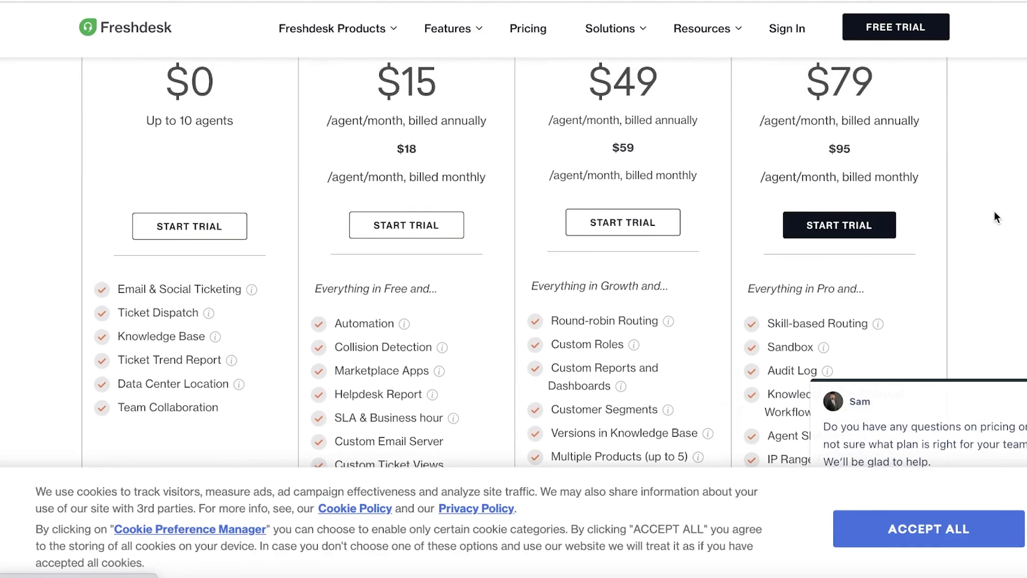
scroll(993, 217, down, 6)
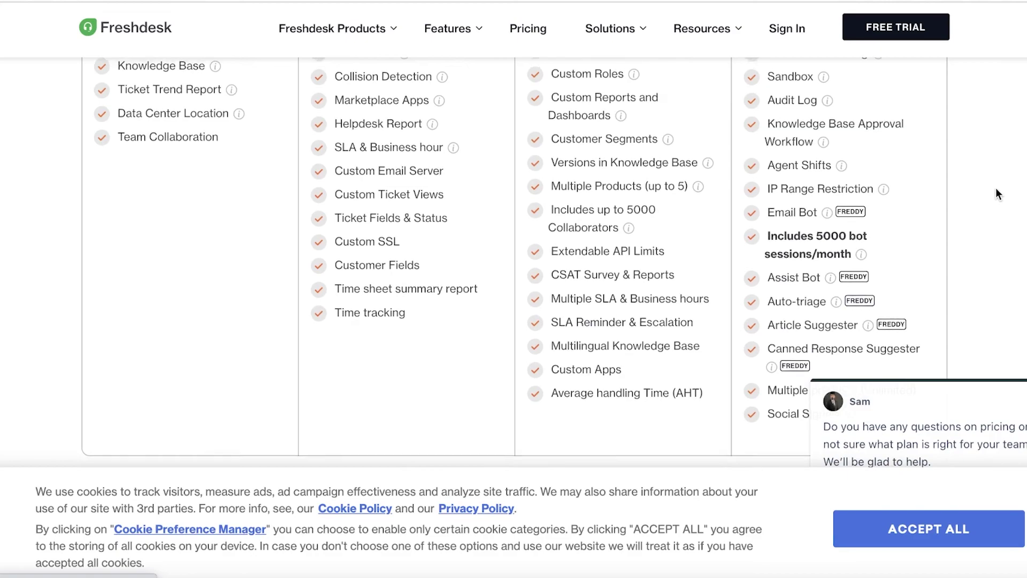
scroll(996, 188, up, 8)
scroll(996, 187, down, 1)
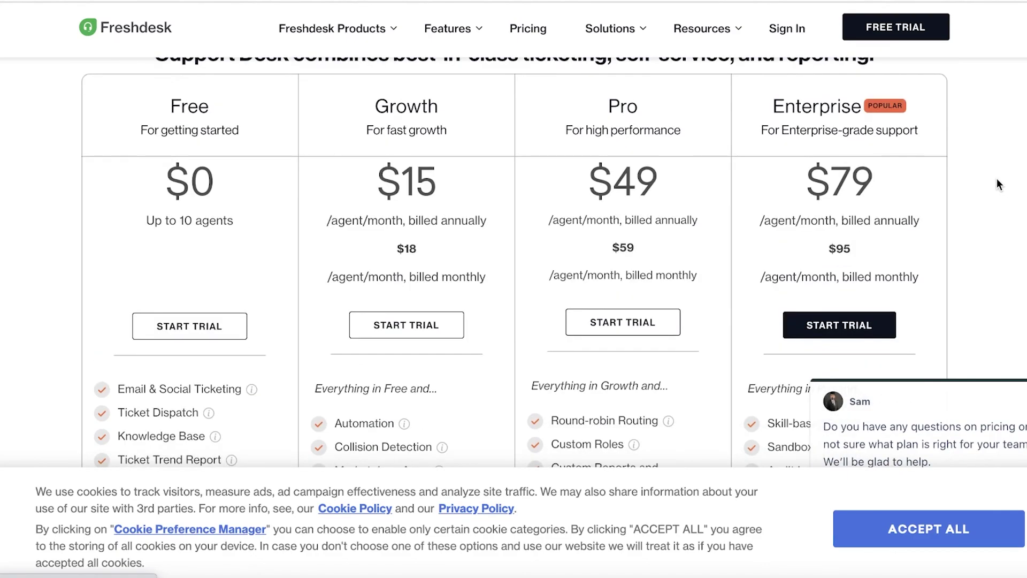
scroll(996, 180, down, 9)
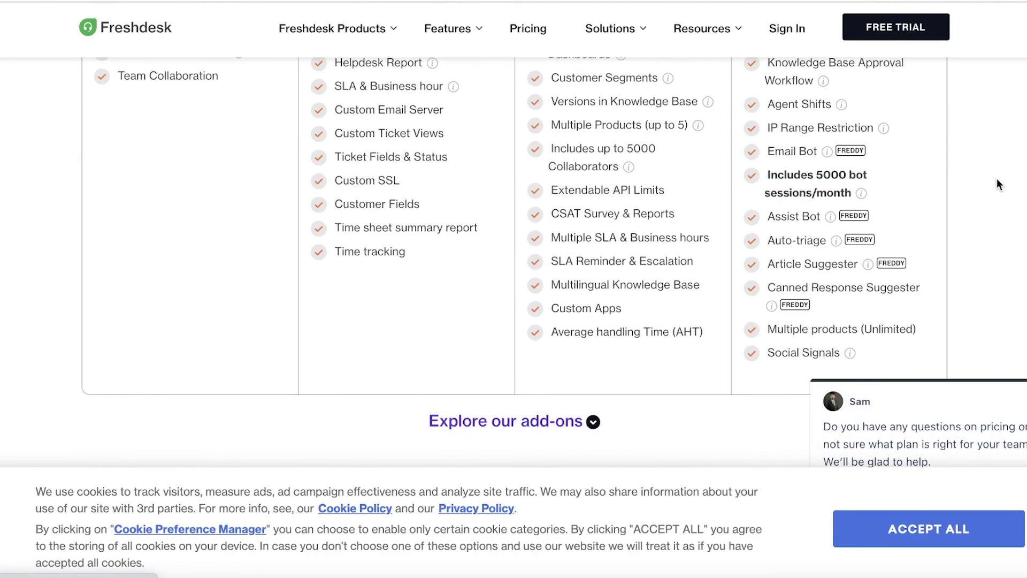
scroll(997, 178, up, 1)
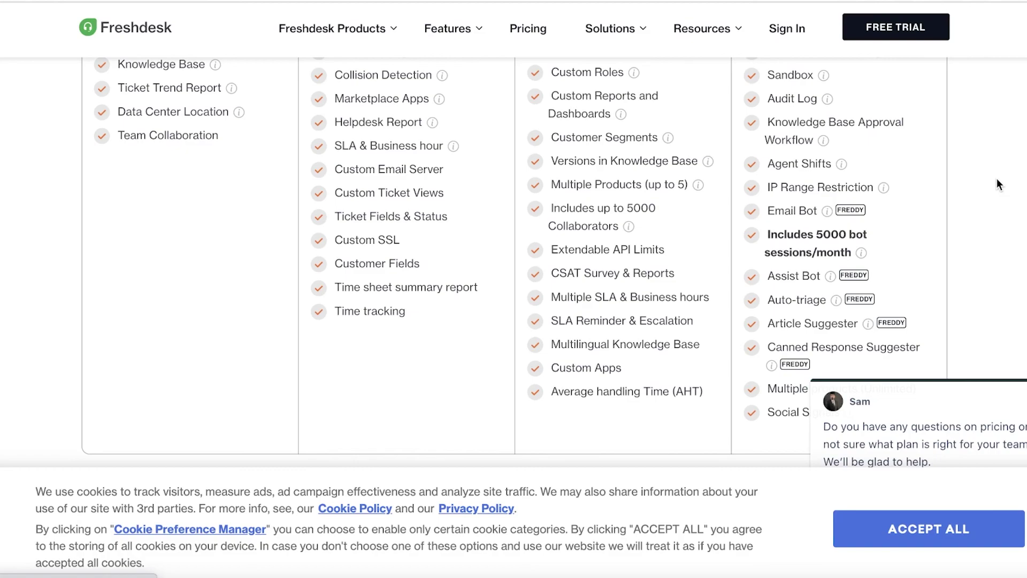
scroll(997, 178, up, 1)
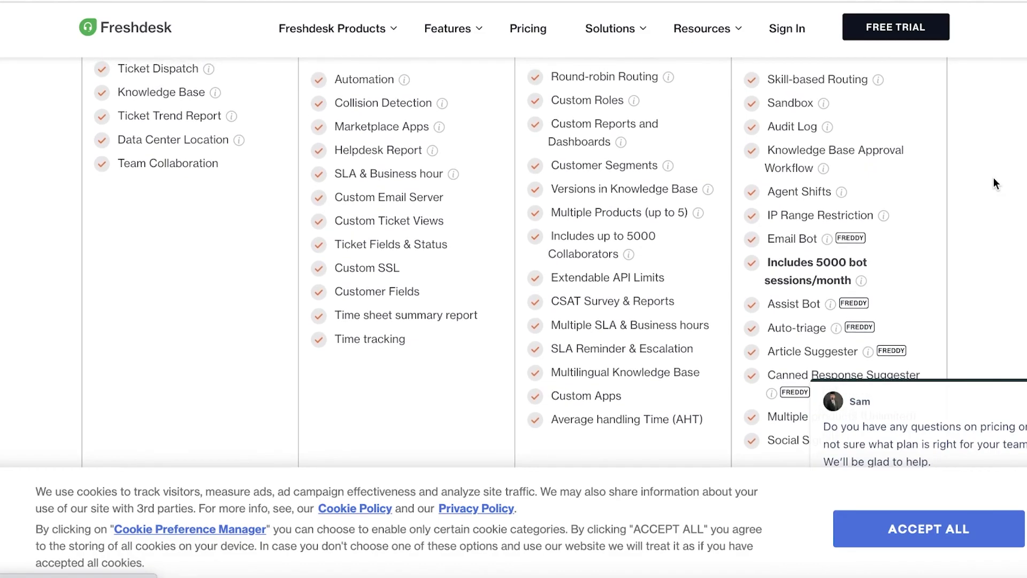
scroll(997, 179, up, 2)
scroll(996, 181, down, 3)
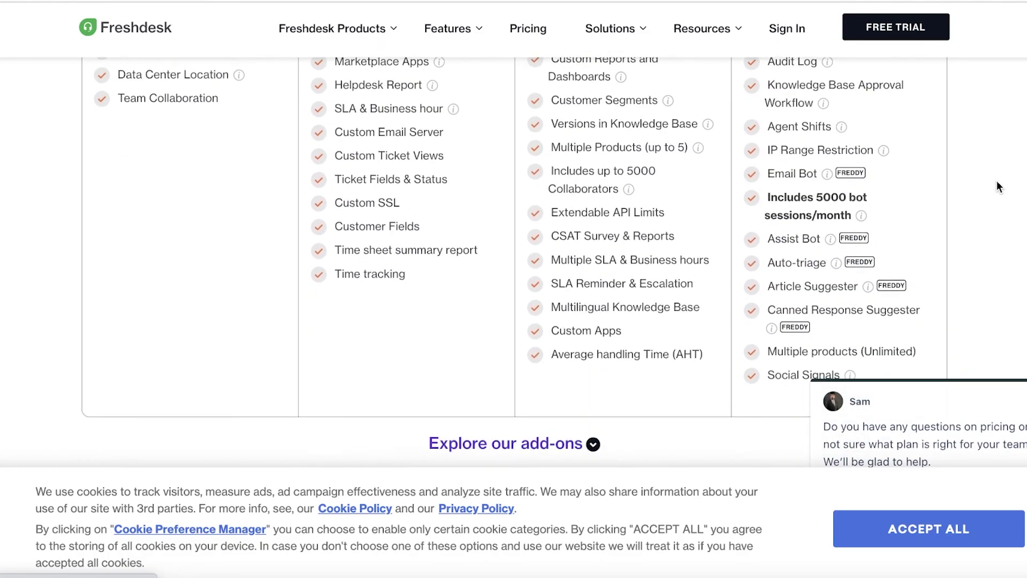
scroll(993, 176, up, 3)
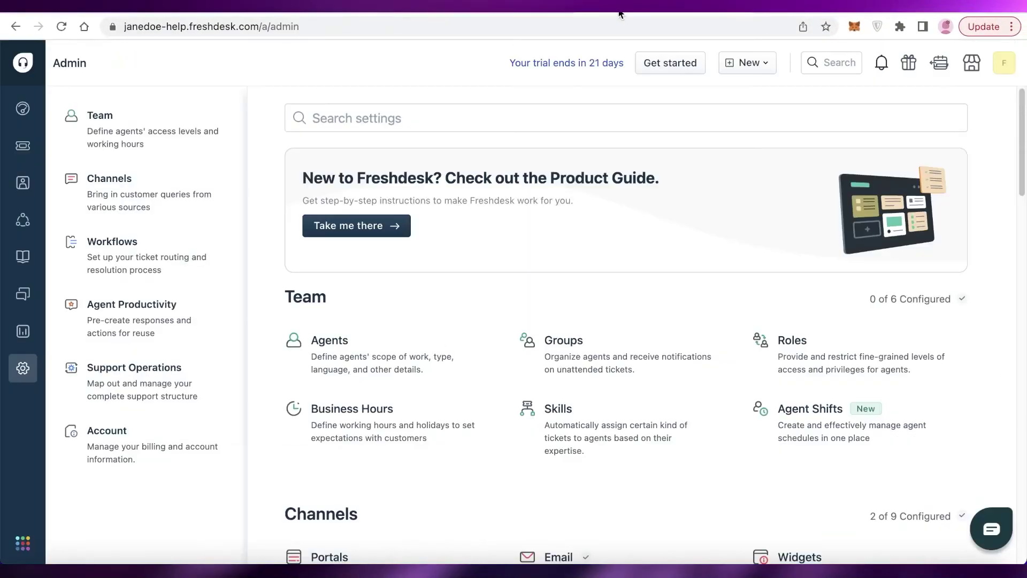